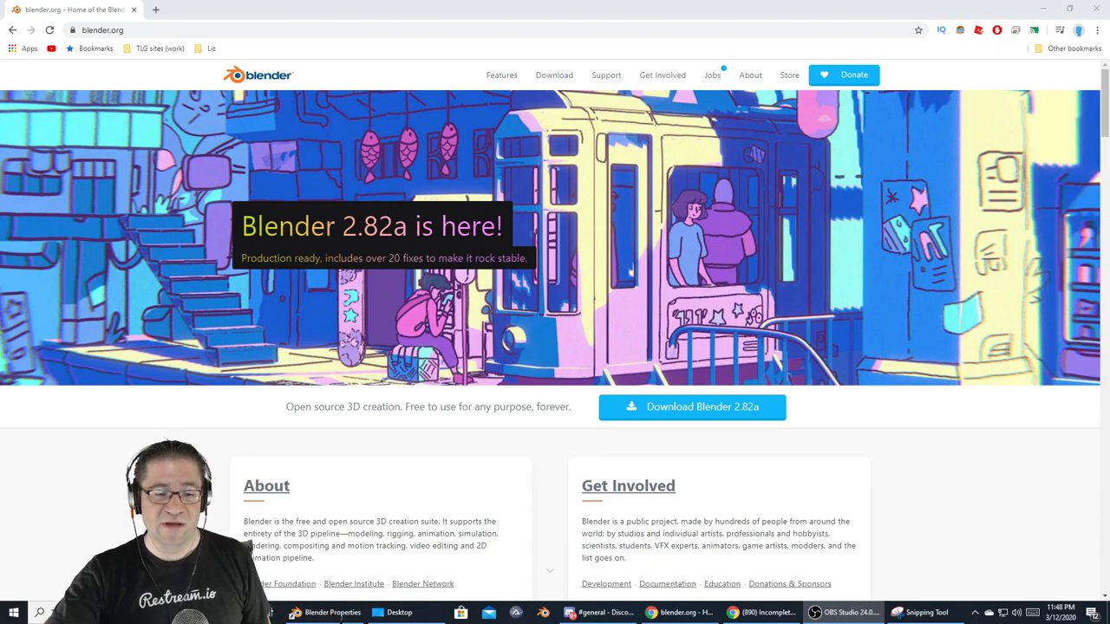
- Close the Blender Properties and Desktop windows, then download the Blender 2.82a Windows installer
right_click(328, 612)
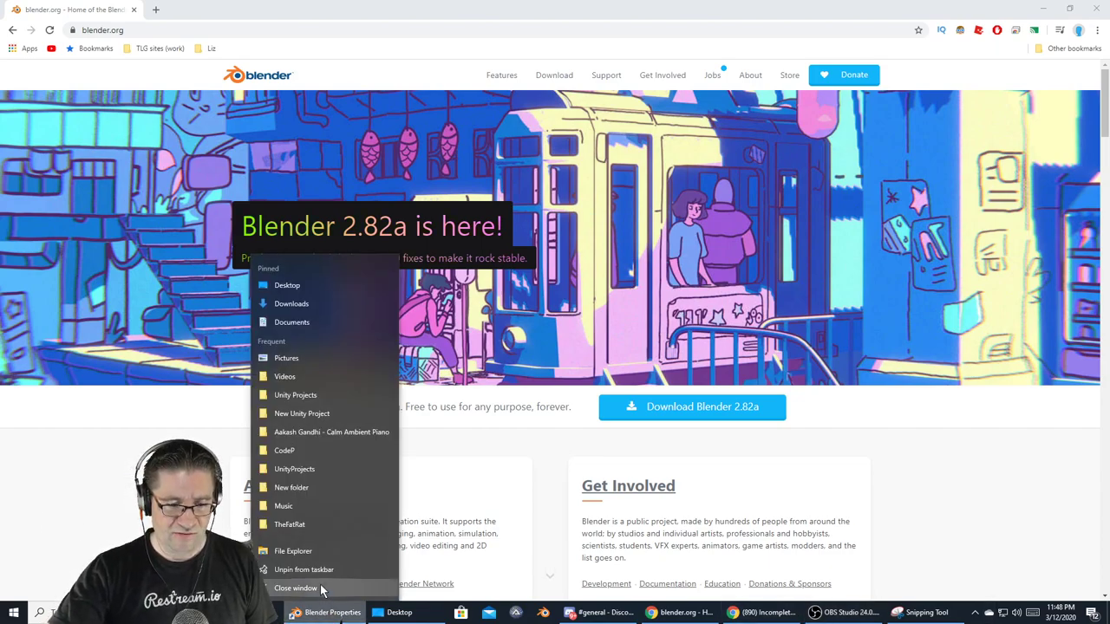
click(296, 588)
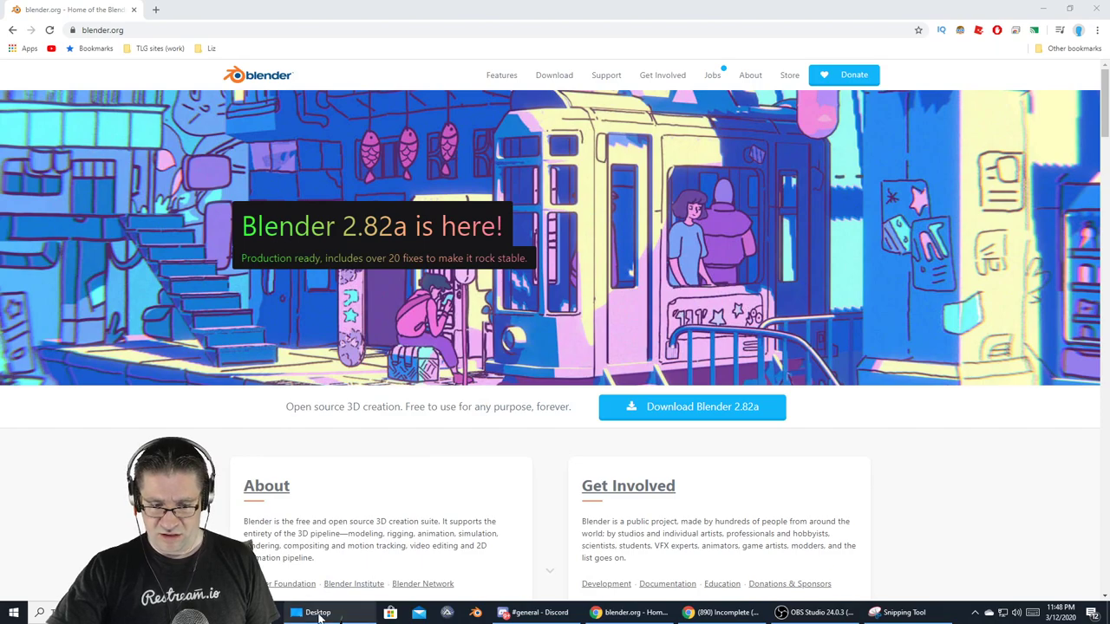
right_click(319, 614)
click(297, 588)
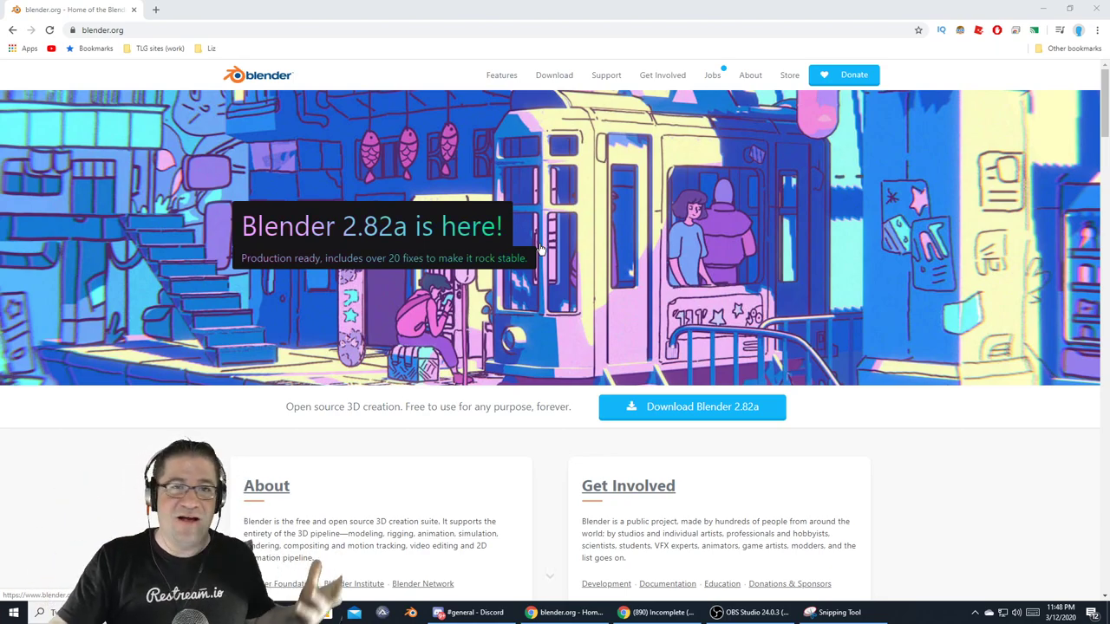
click(676, 415)
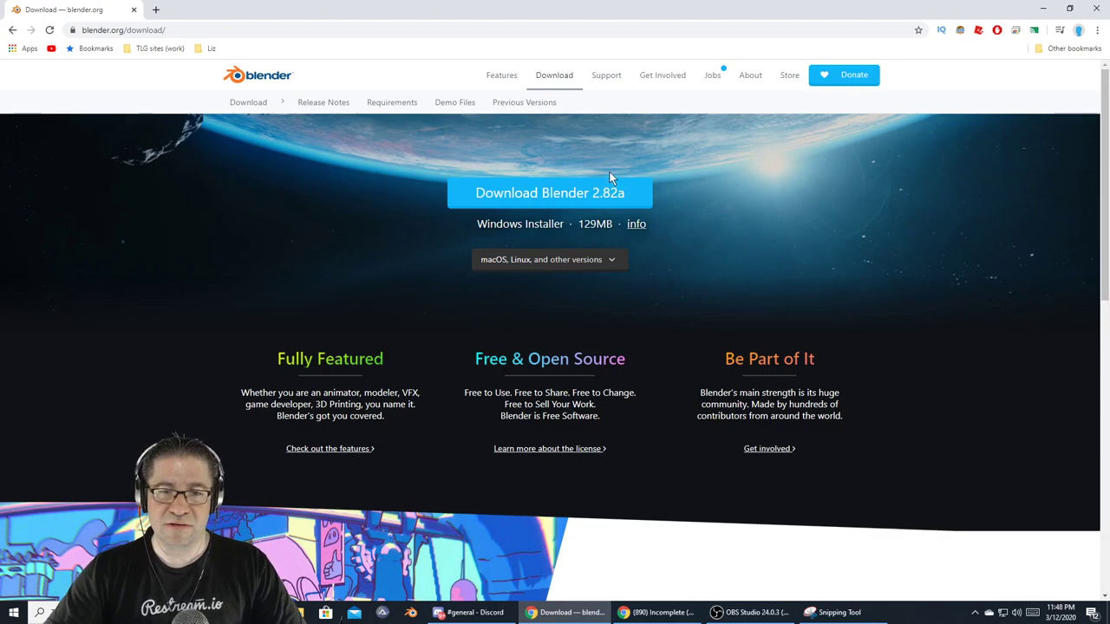
click(553, 201)
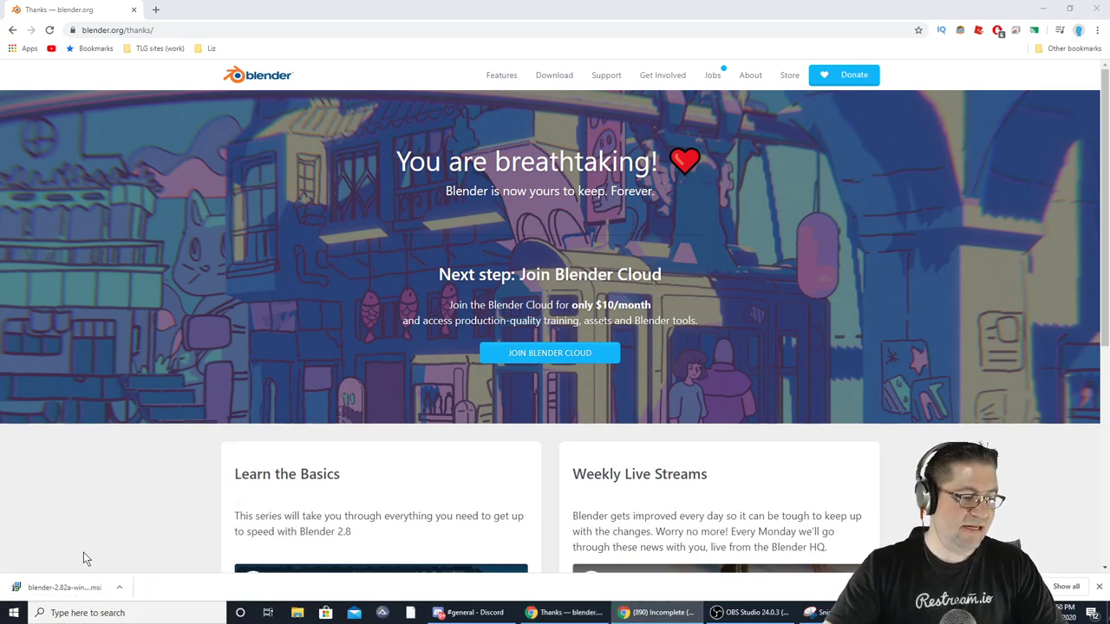
- Launch the downloaded Blender .msi, choosing to run it anyway past the Windows warning
click(76, 588)
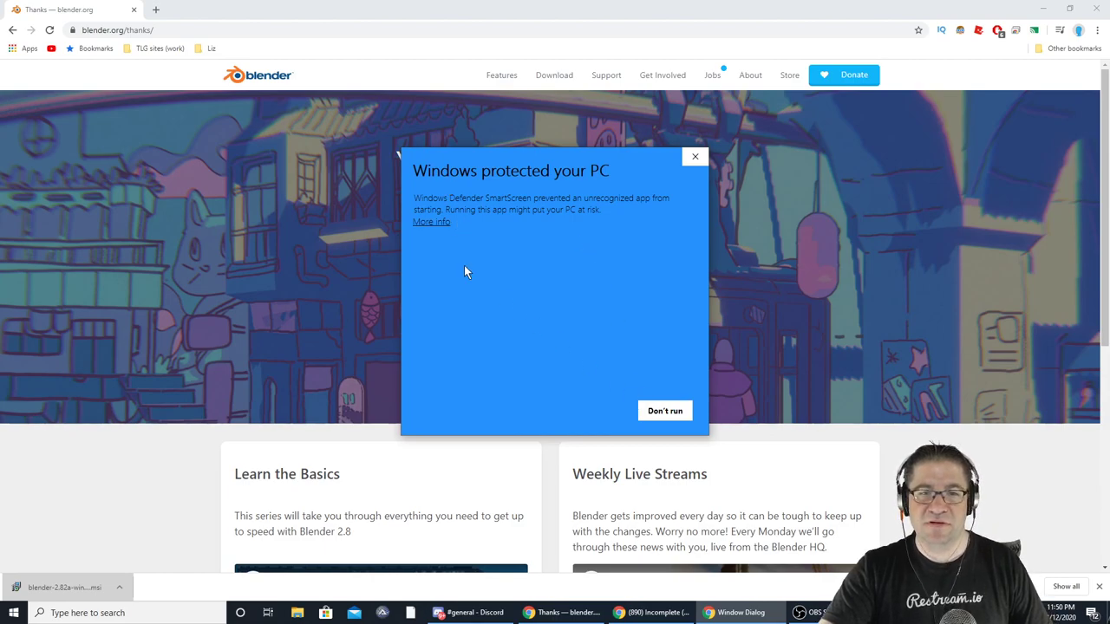
click(431, 222)
click(593, 413)
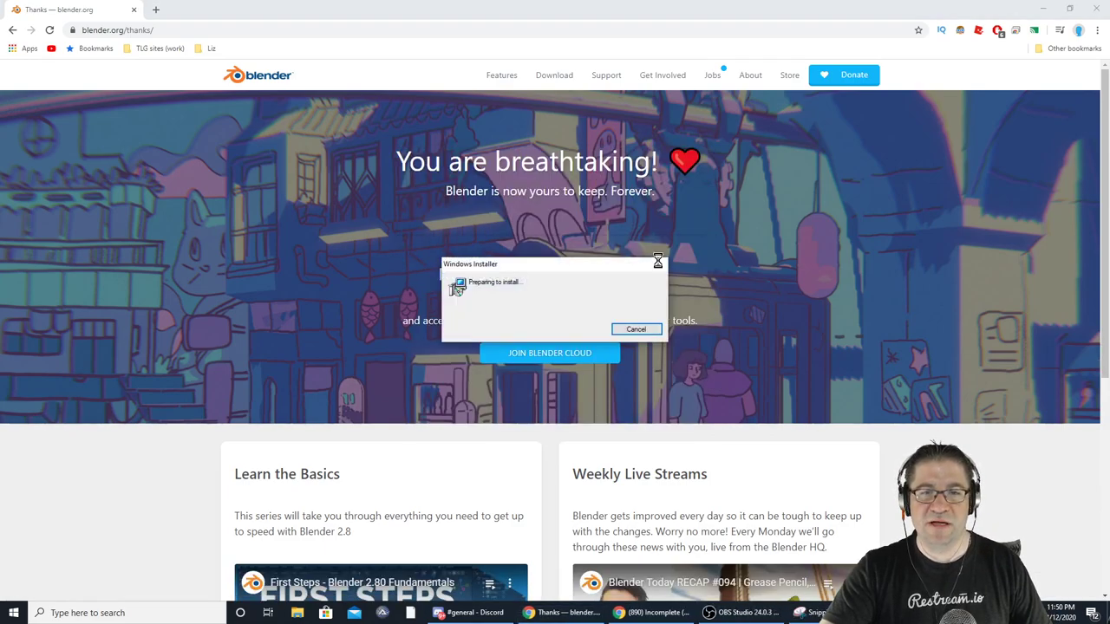
- Accept the license, install Blender 2.82 with default features, and finish the setup wizard
click(620, 401)
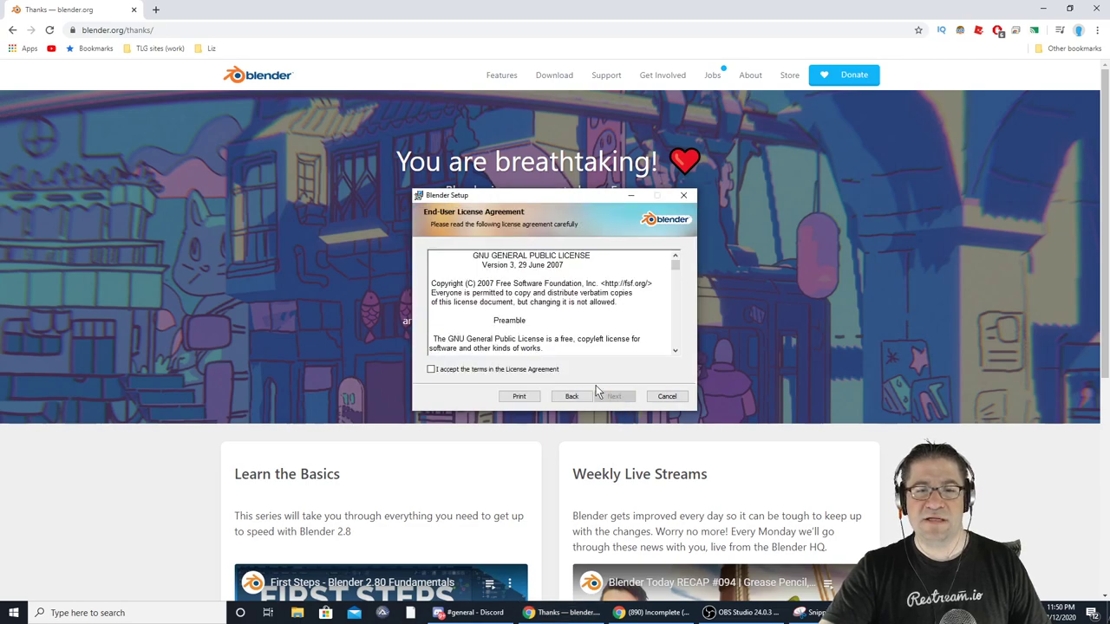
click(476, 370)
click(616, 397)
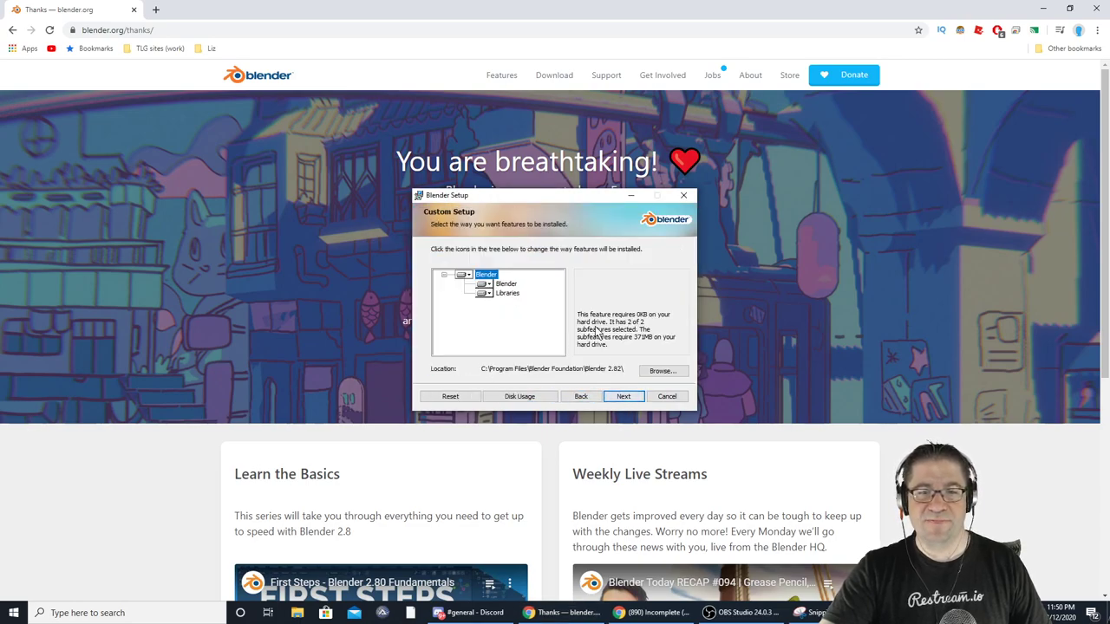
click(580, 396)
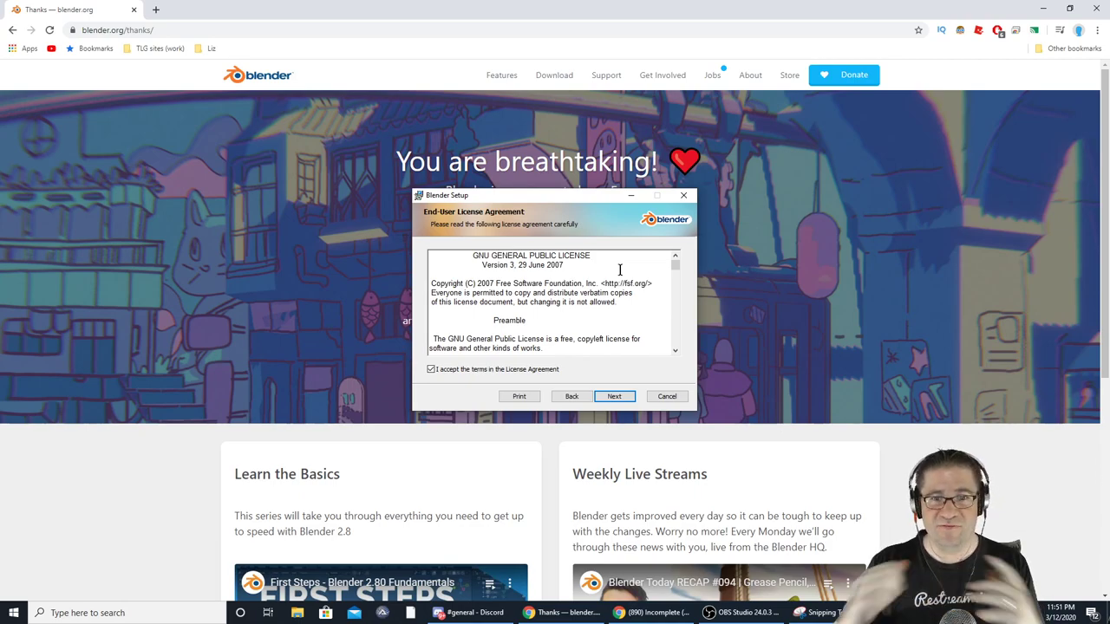
click(616, 396)
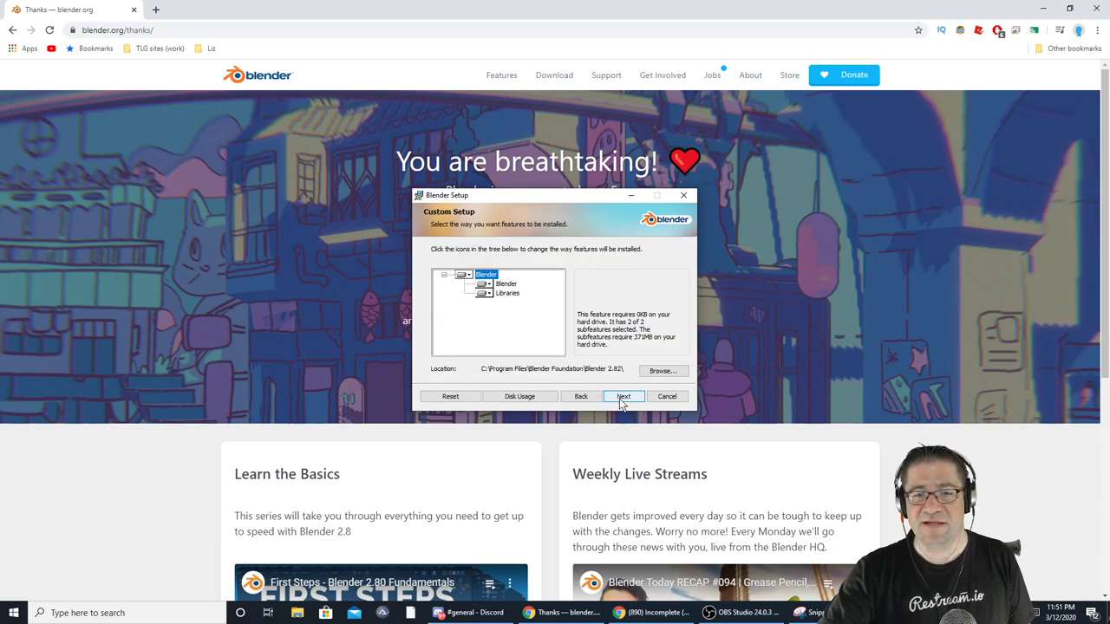
click(623, 397)
click(625, 396)
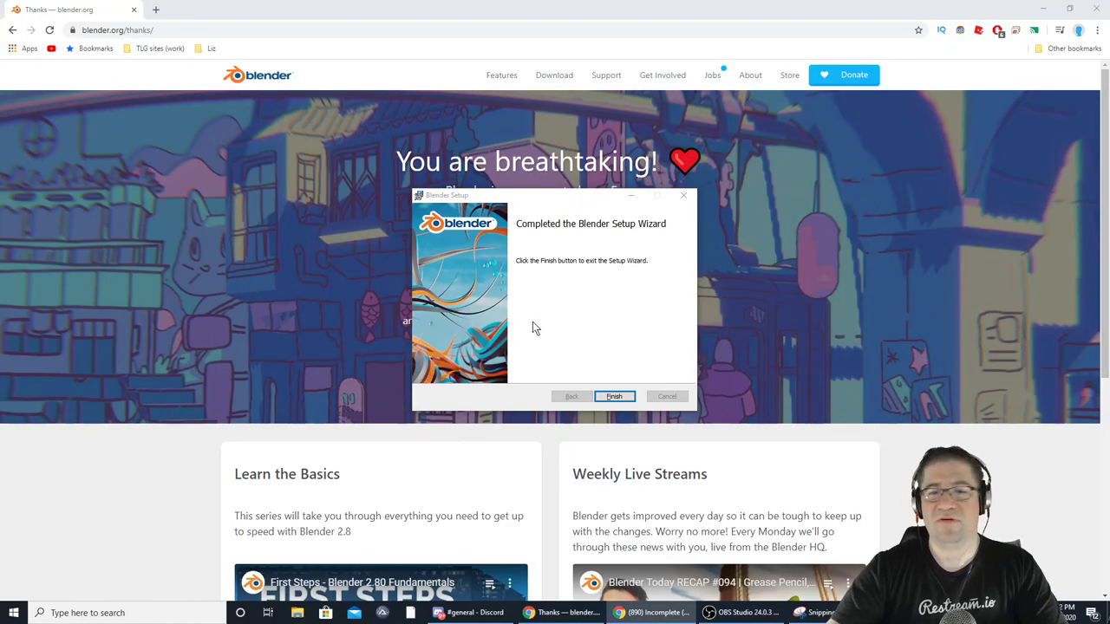
click(618, 396)
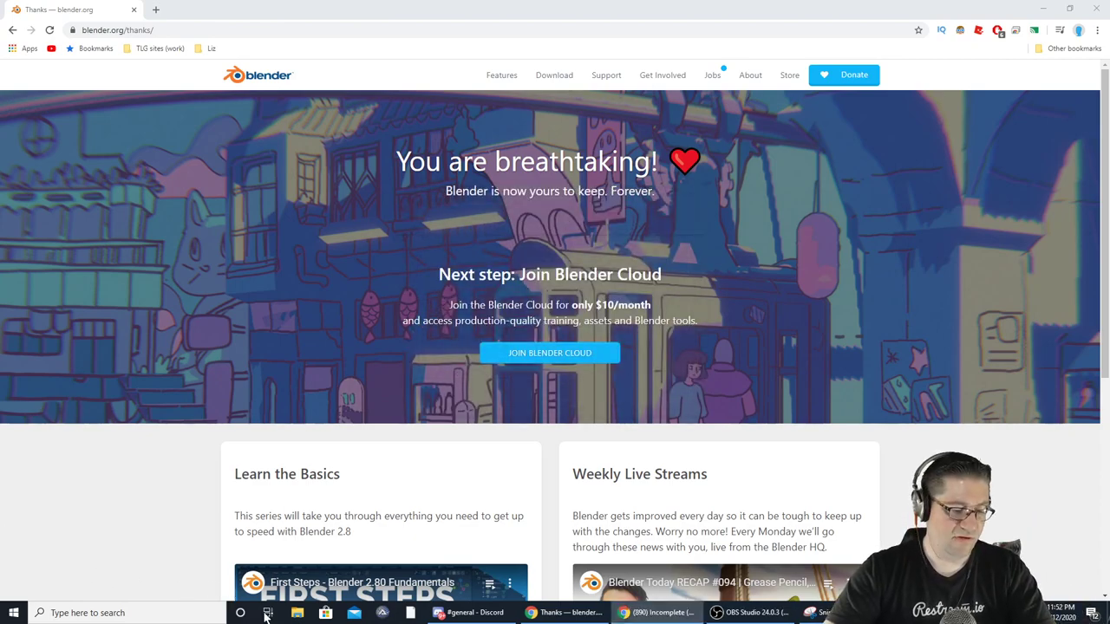
- Start Blender 2.82a from the Start menu, keep the Blender Dark theme, and dismiss the splash screen
click(13, 613)
click(69, 286)
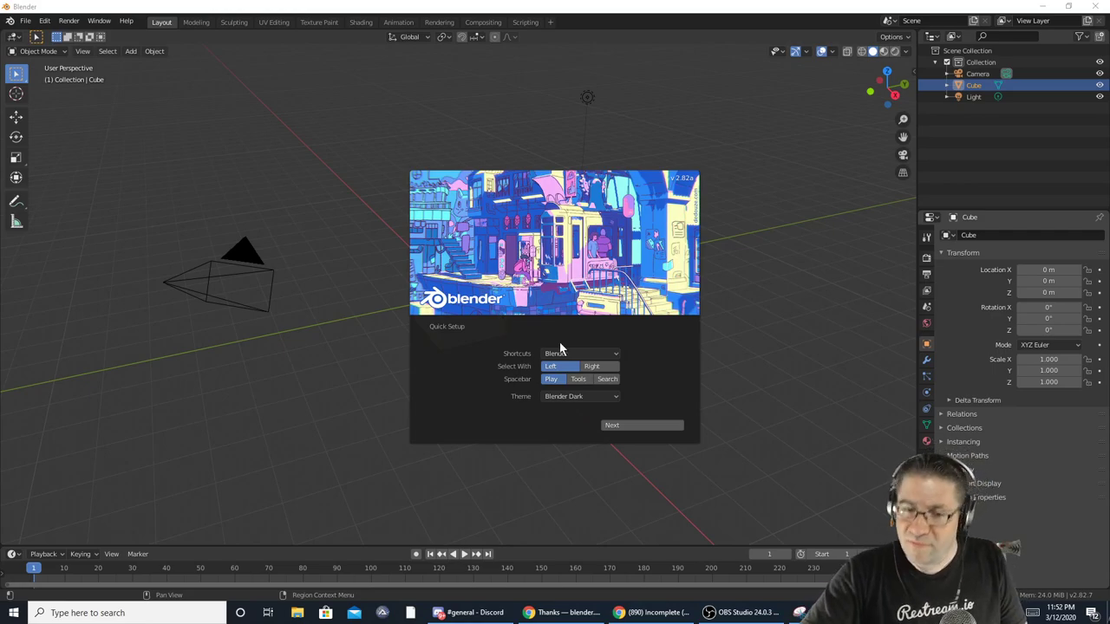
click(604, 398)
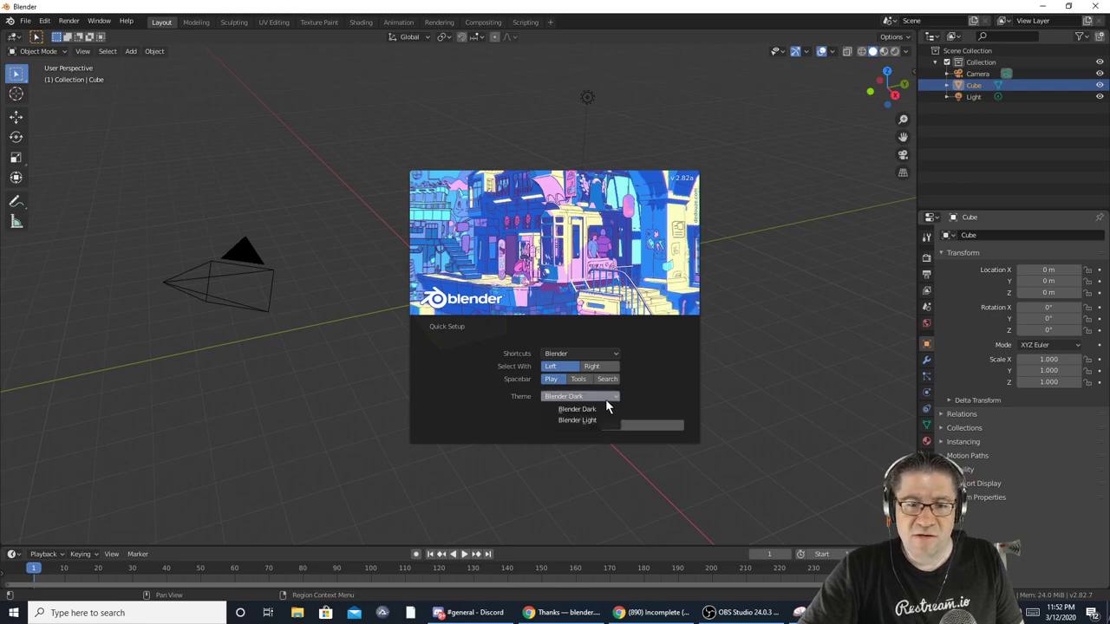
click(583, 420)
click(584, 397)
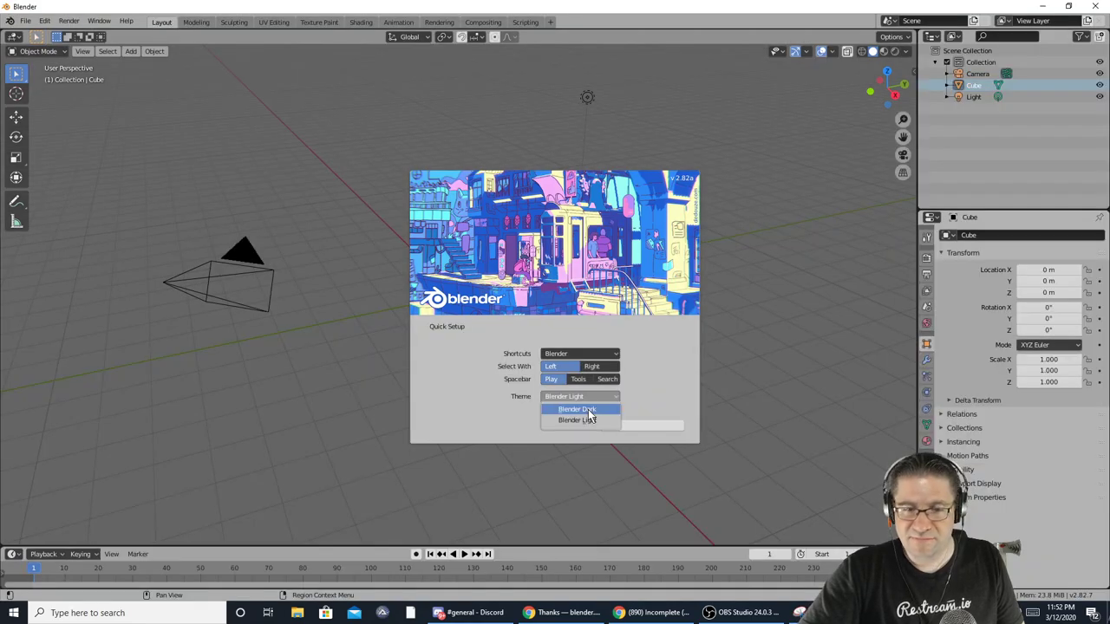
click(593, 409)
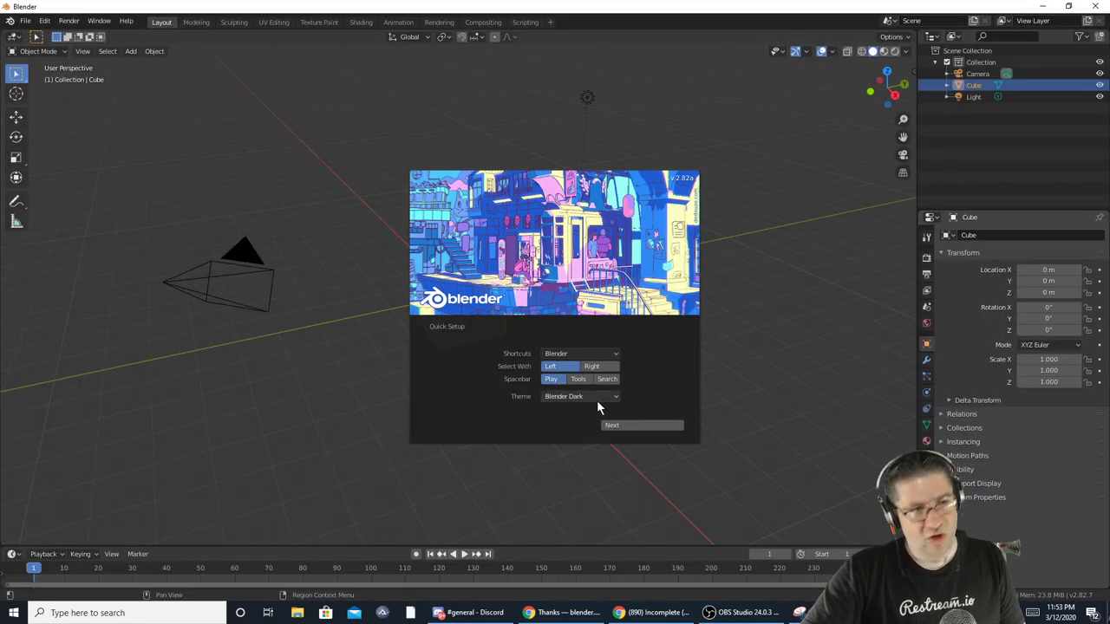
click(639, 424)
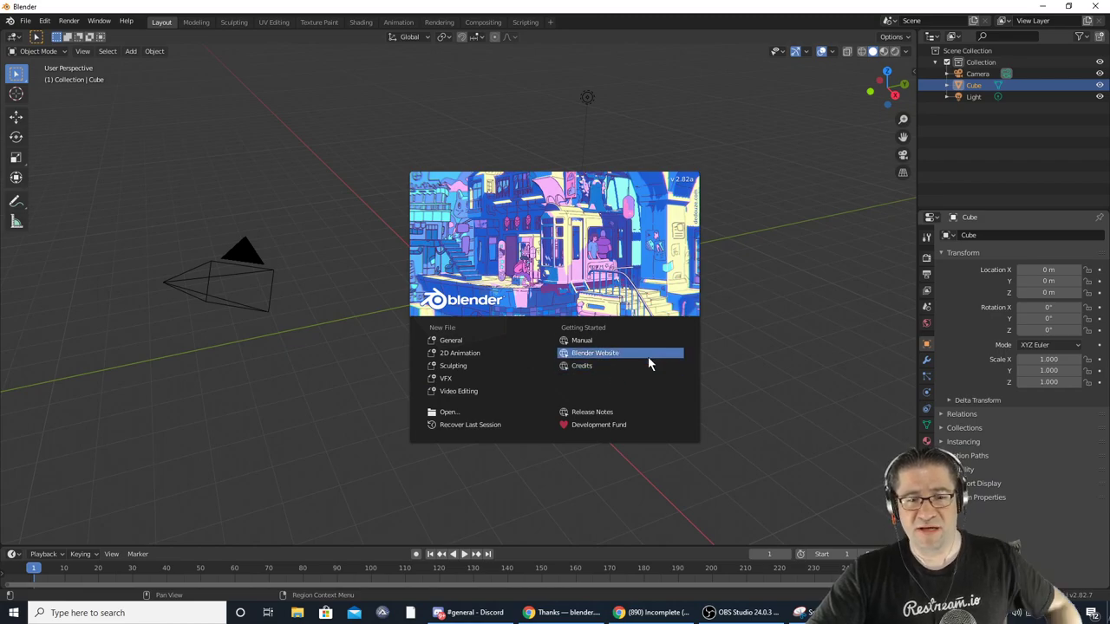
key(Escape)
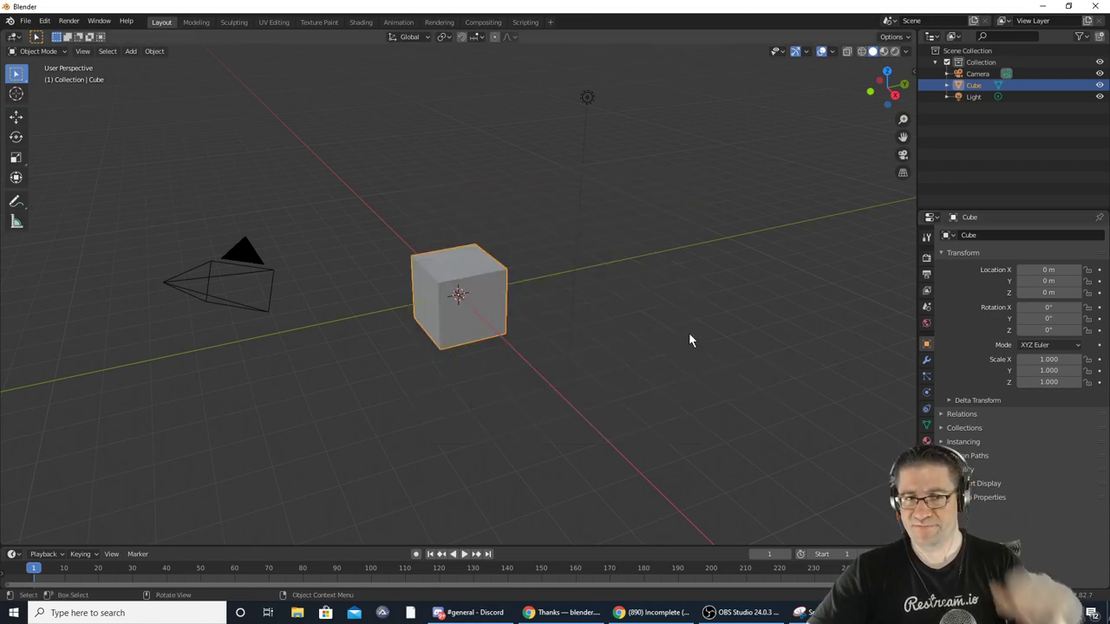
- Put the default cube into Edit Mode, orbiting around it and zooming in closer
right_click(459, 200)
key(Escape)
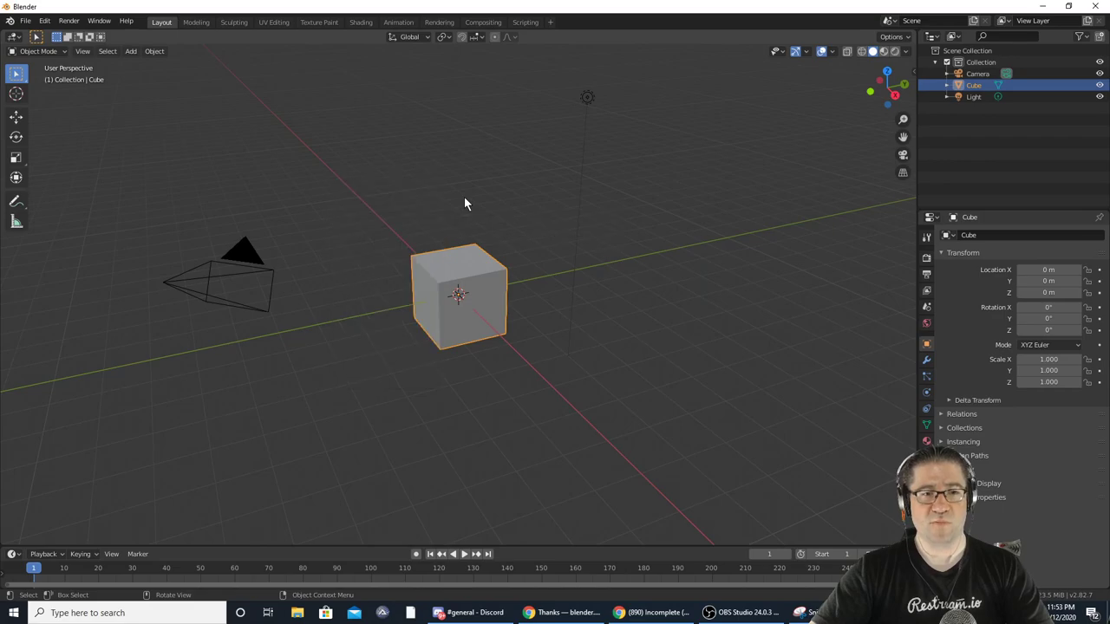
middle_drag(413, 188, 451, 175)
middle_drag(410, 173, 380, 174)
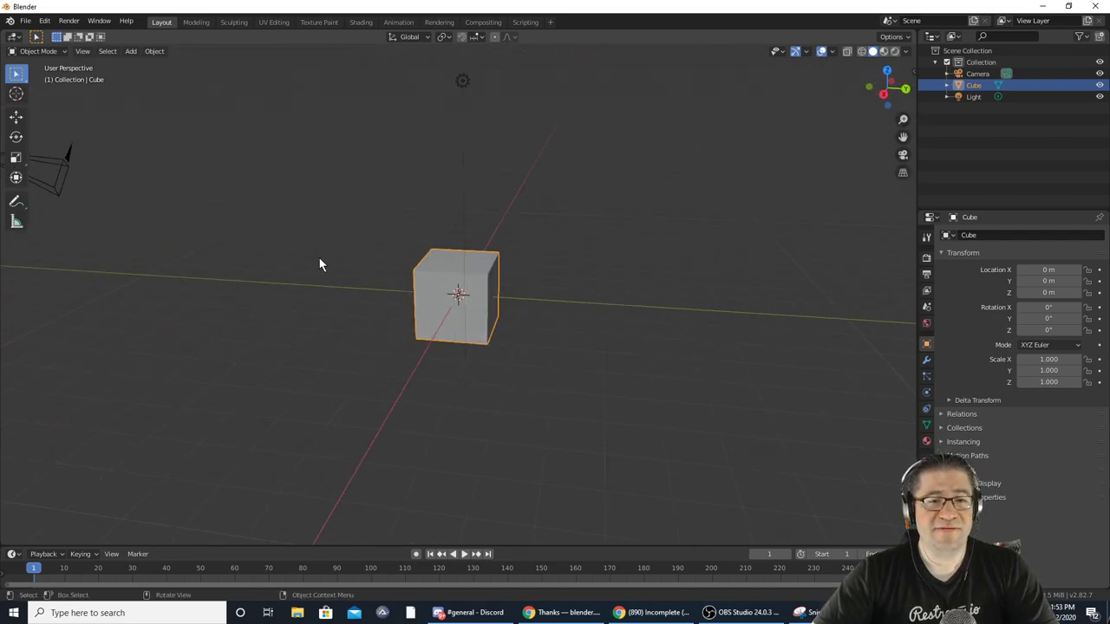
key(Tab)
key(Tab)
key(Tab)
middle_drag(414, 236, 467, 321)
middle_drag(444, 253, 313, 217)
scroll(321, 227, up, 4)
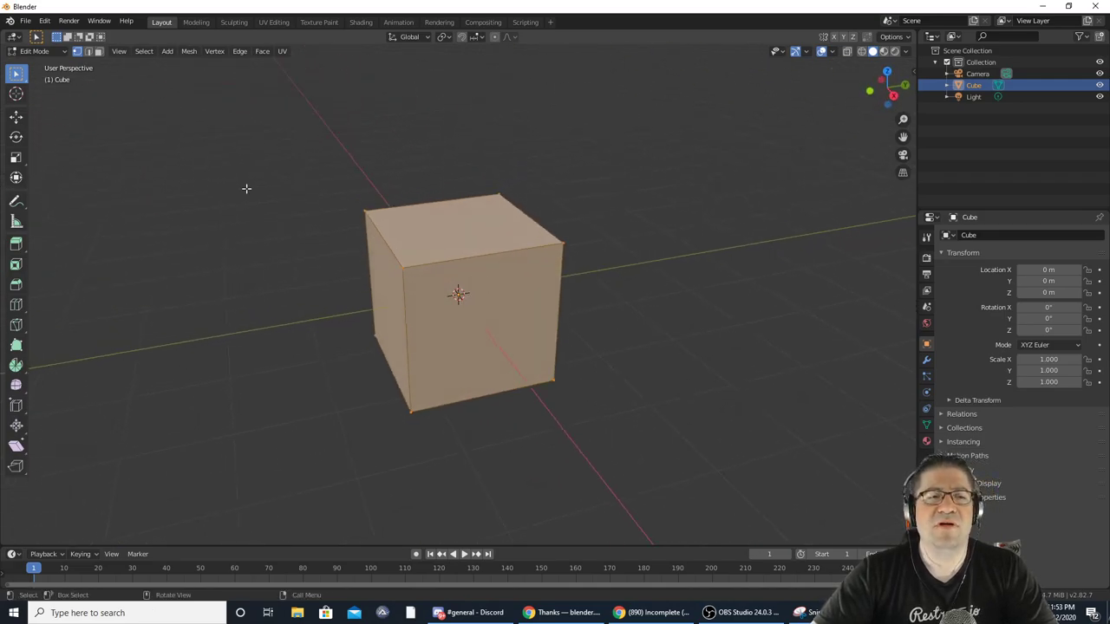
- Try edge, face and vertex selection on the cube, ending with the top-left corner vertex selected
click(88, 51)
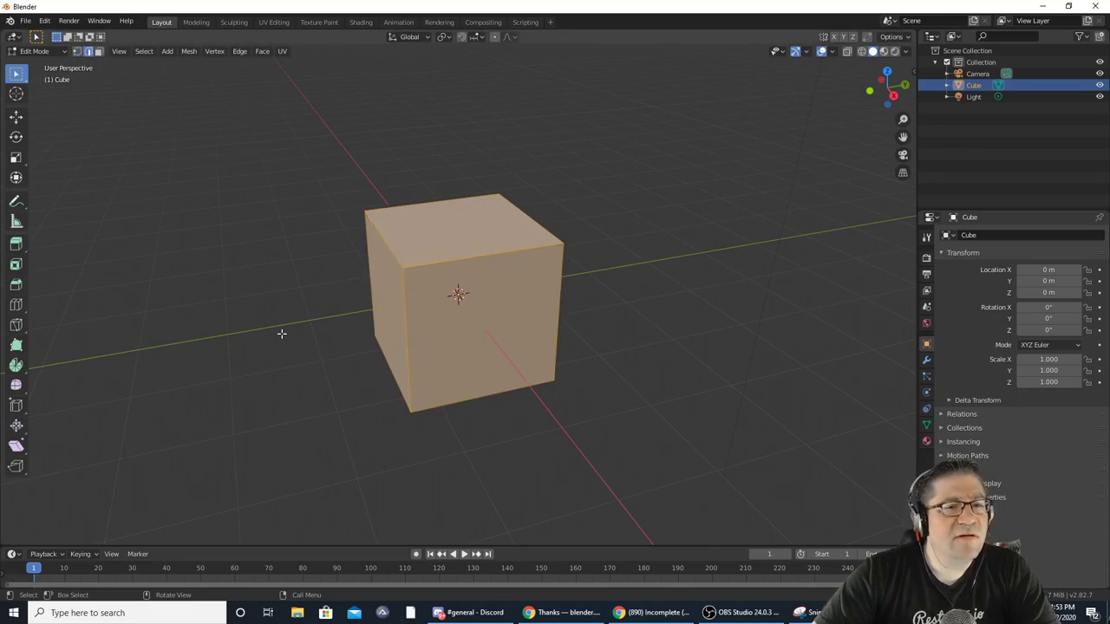
click(406, 301)
click(428, 263)
click(561, 287)
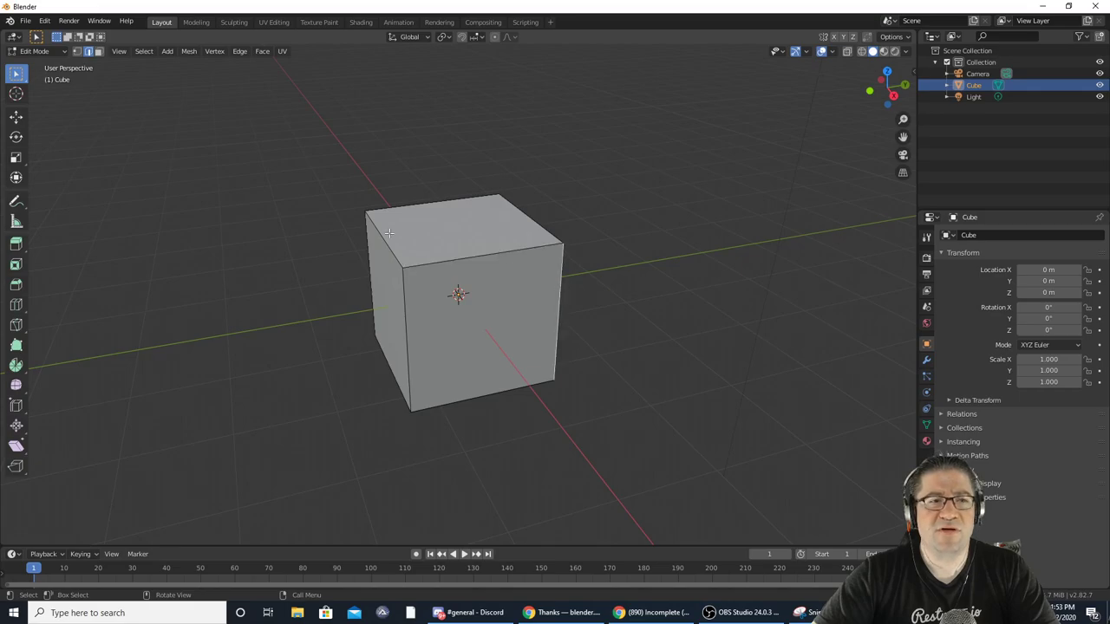
click(98, 52)
click(485, 325)
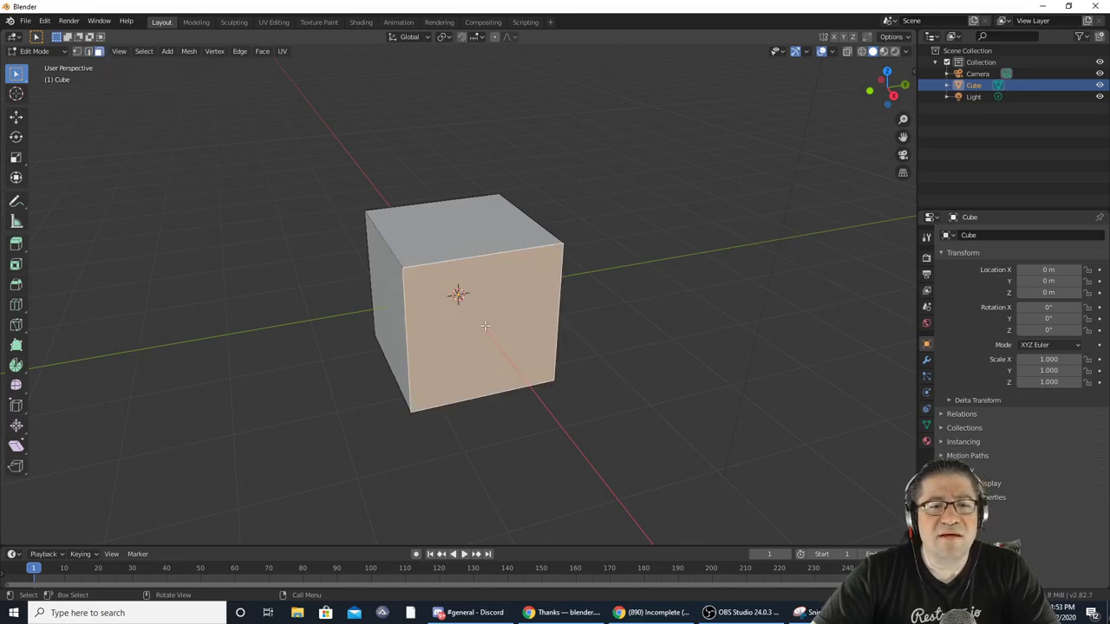
click(450, 229)
click(387, 299)
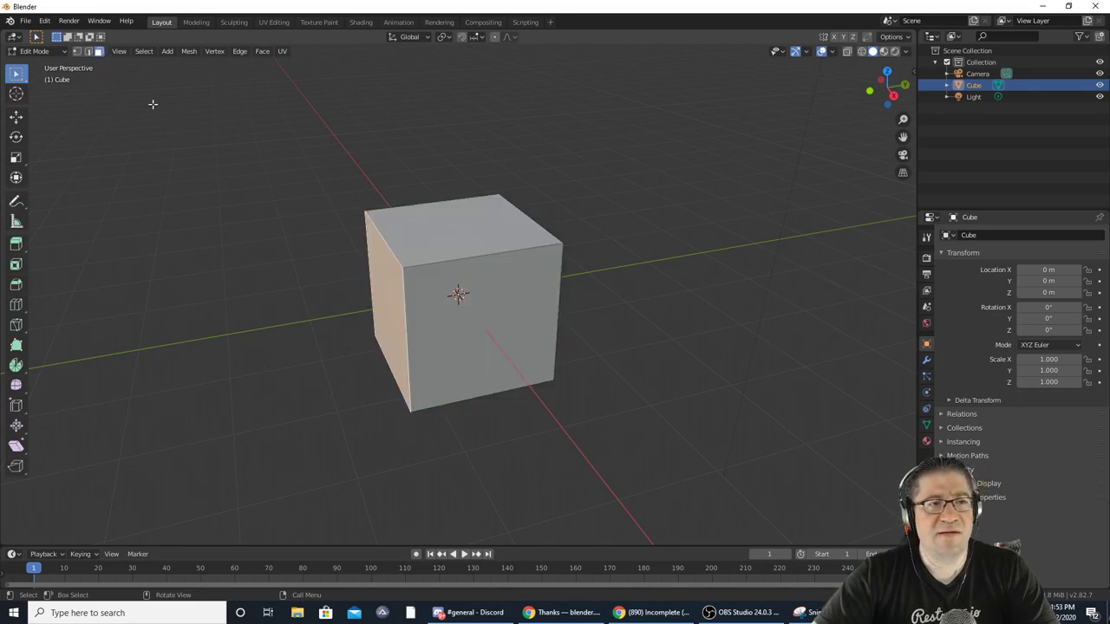
click(77, 52)
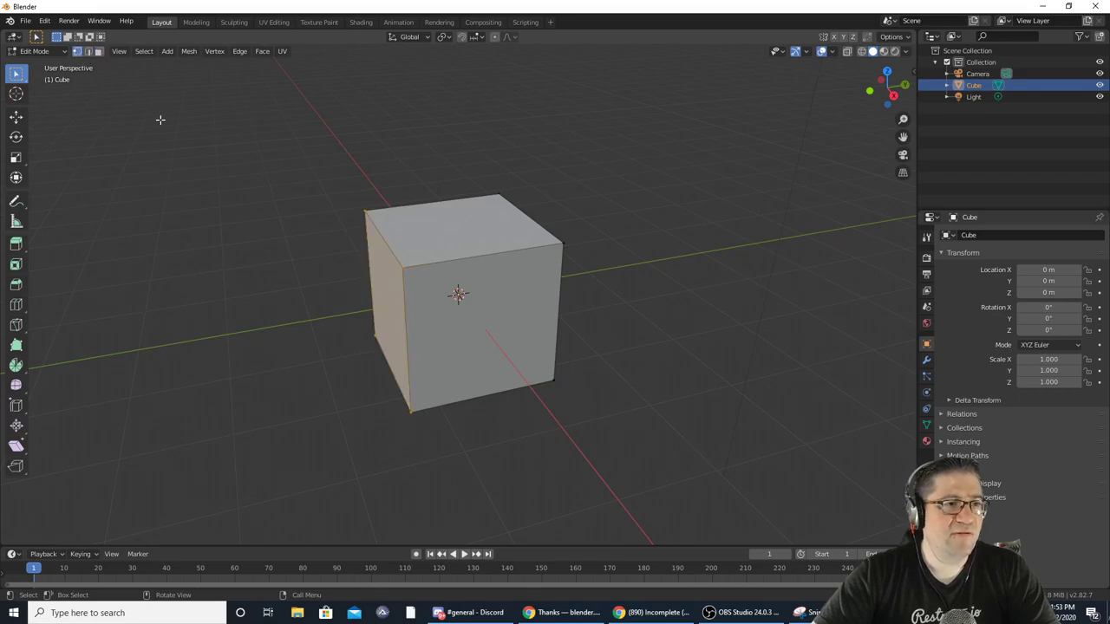
click(365, 211)
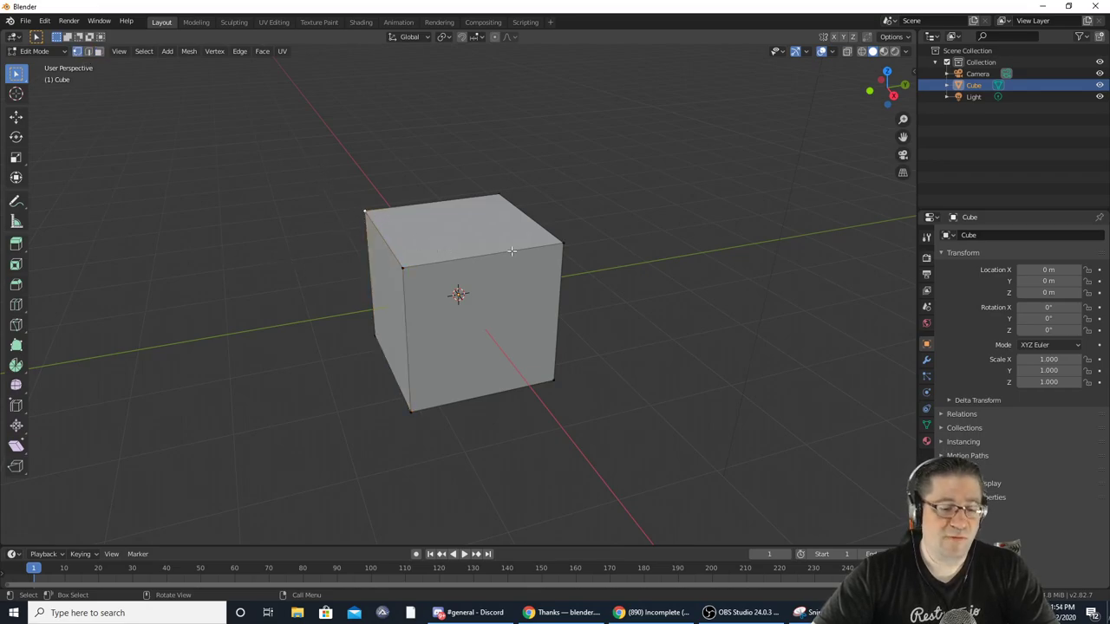
- Start moving that vertex but cancel, then box-select the cube's top vertices
key(g)
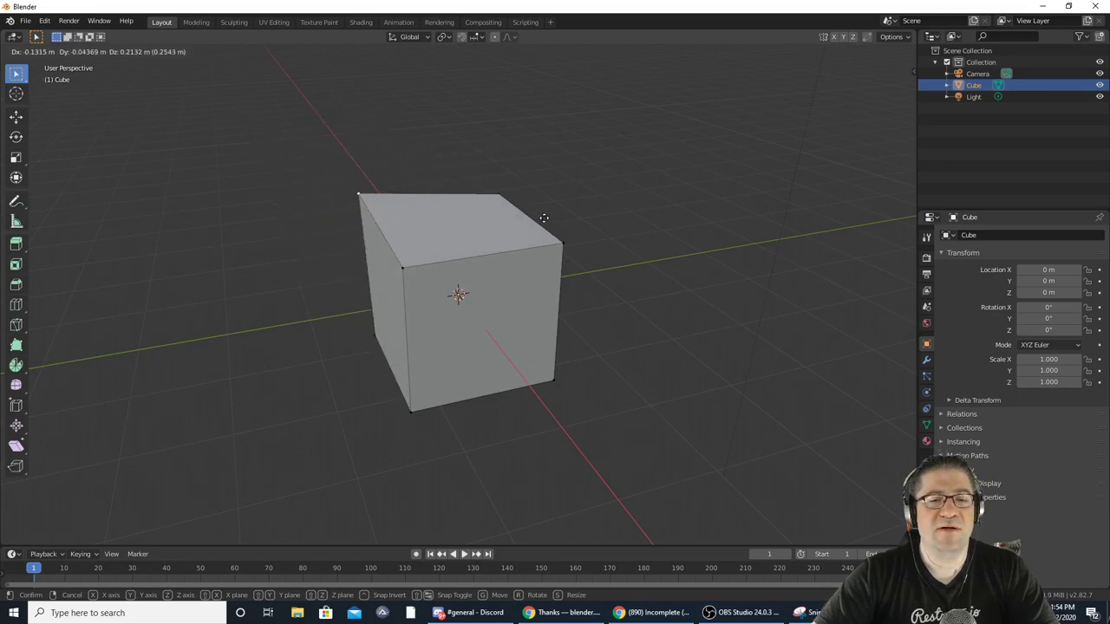
key(Escape)
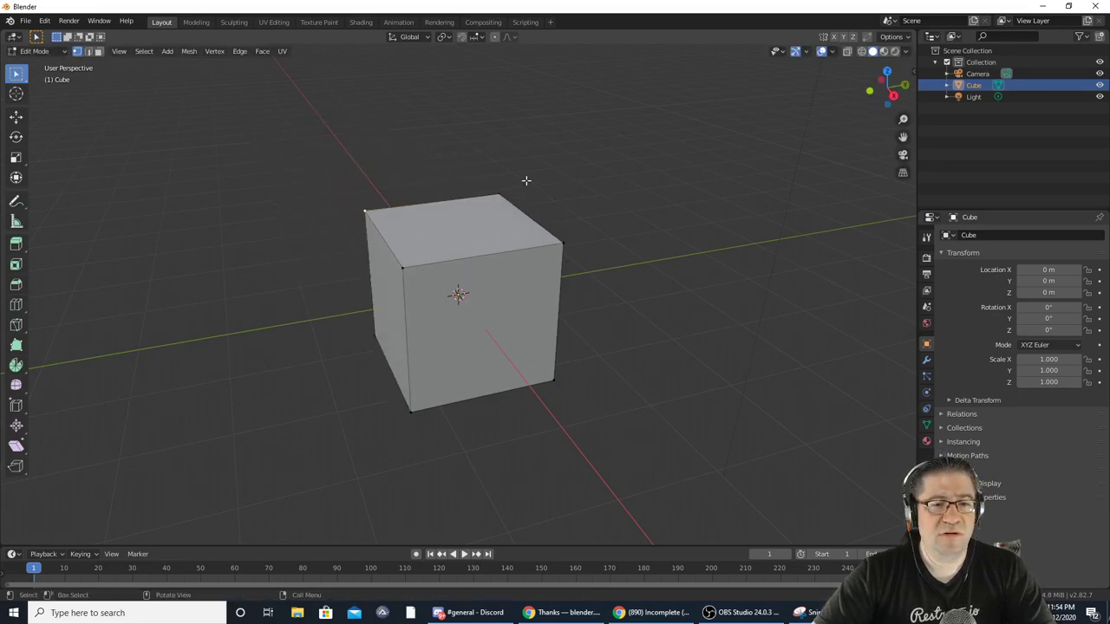
middle_drag(512, 185, 602, 167)
key(b)
drag(306, 167, 616, 279)
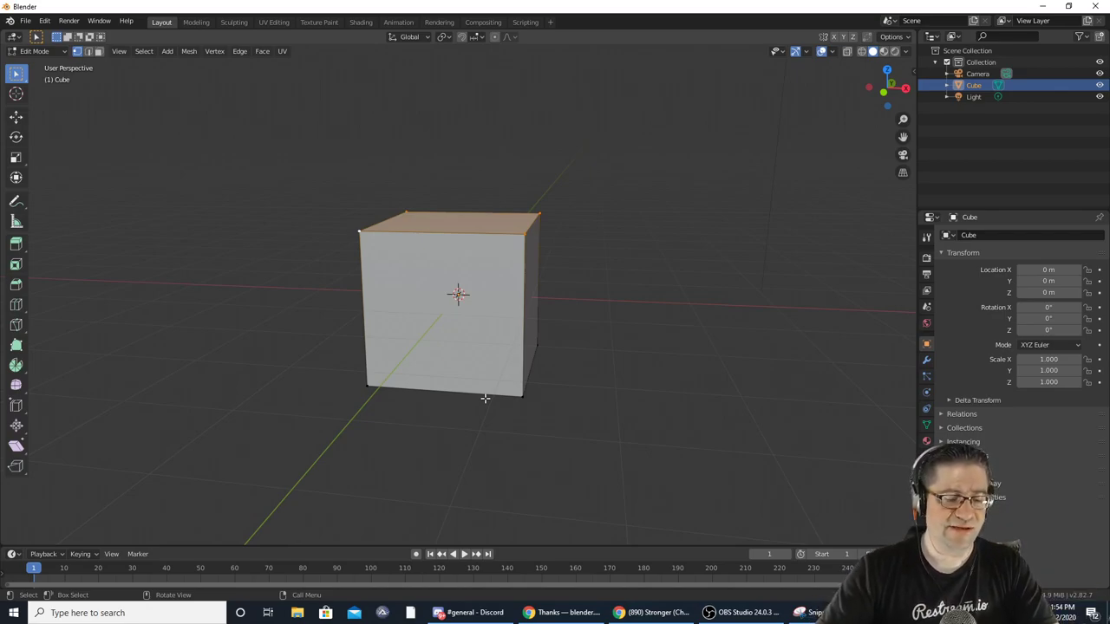
key(e)
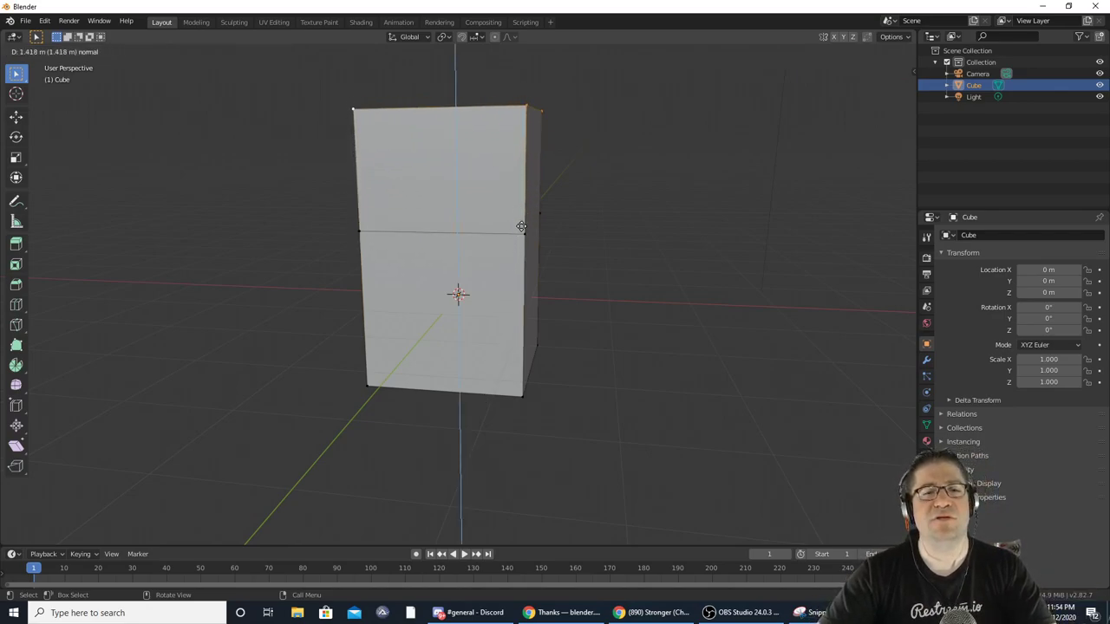
click(517, 213)
key(e)
click(518, 137)
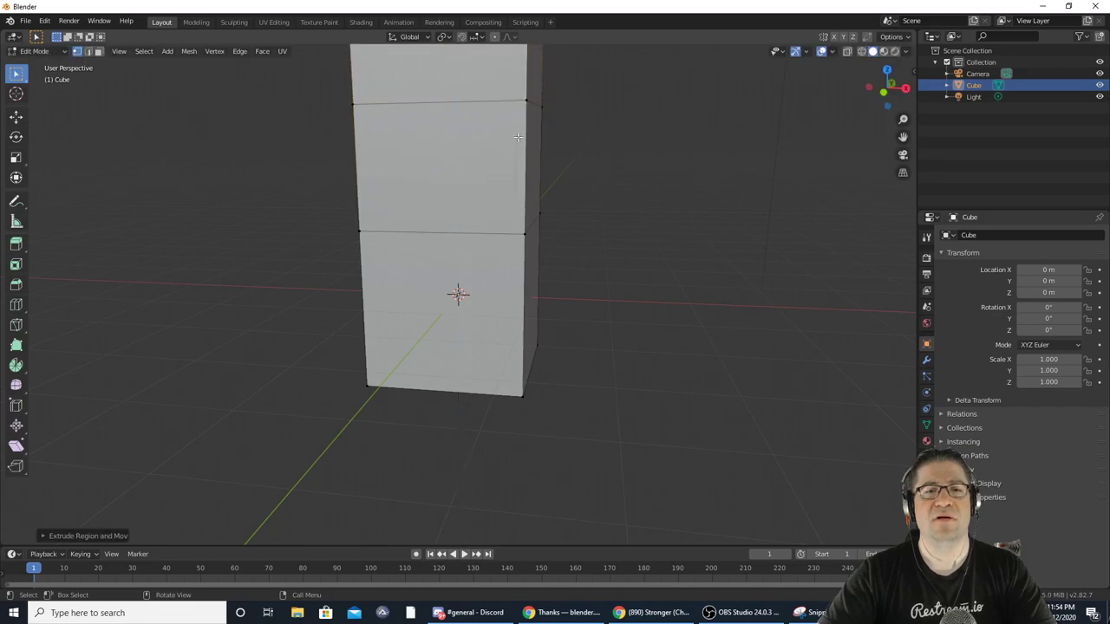
scroll(528, 135, down, 3)
key(e)
click(521, 103)
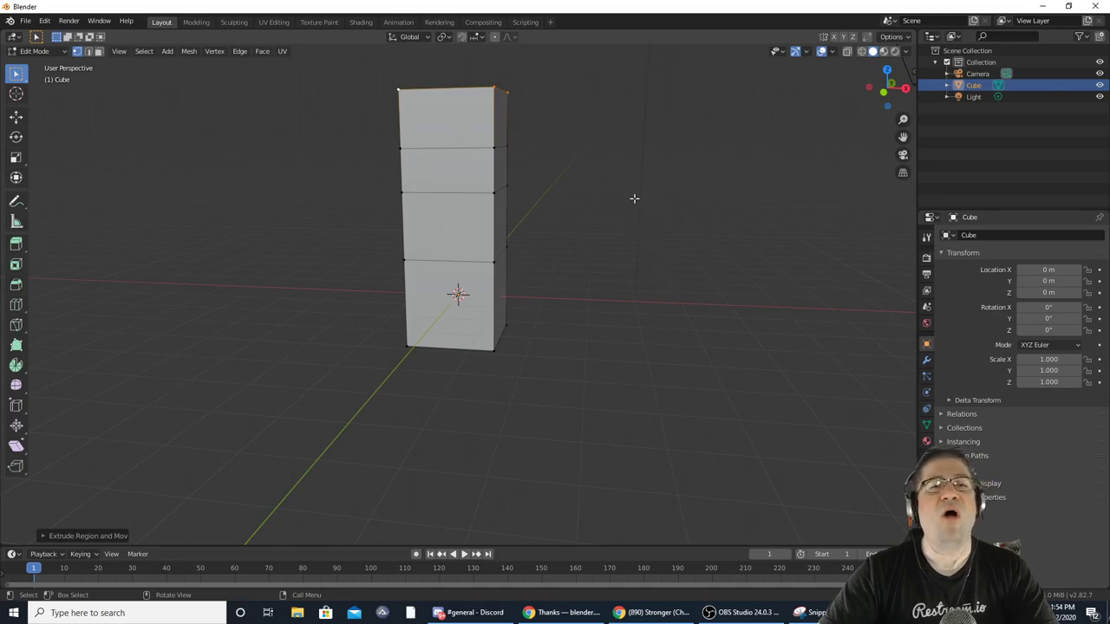
key(r)
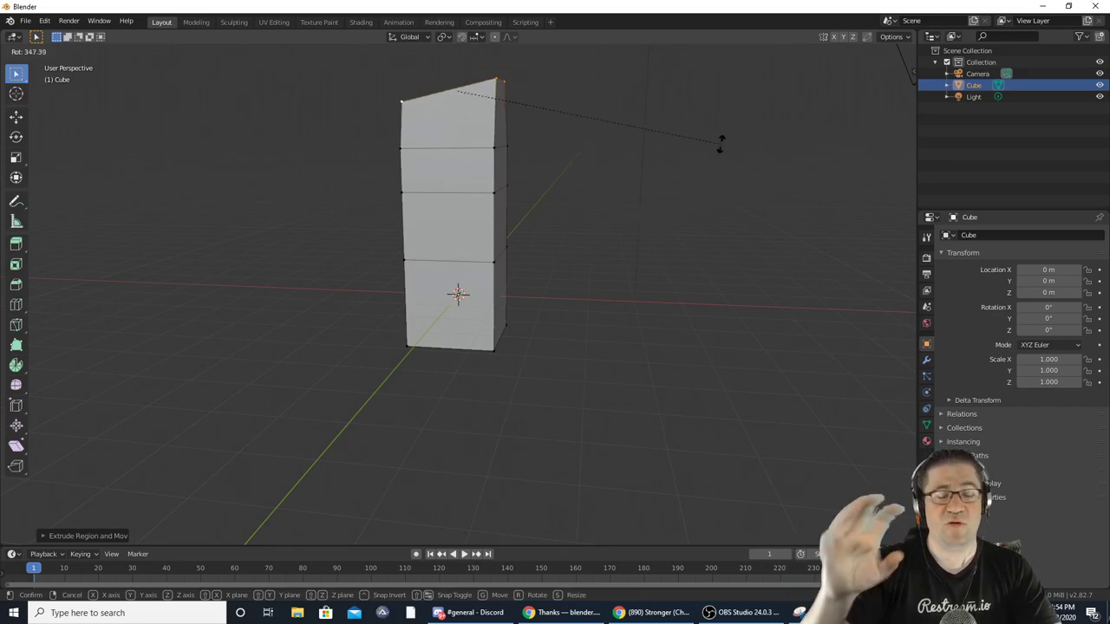
key(x)
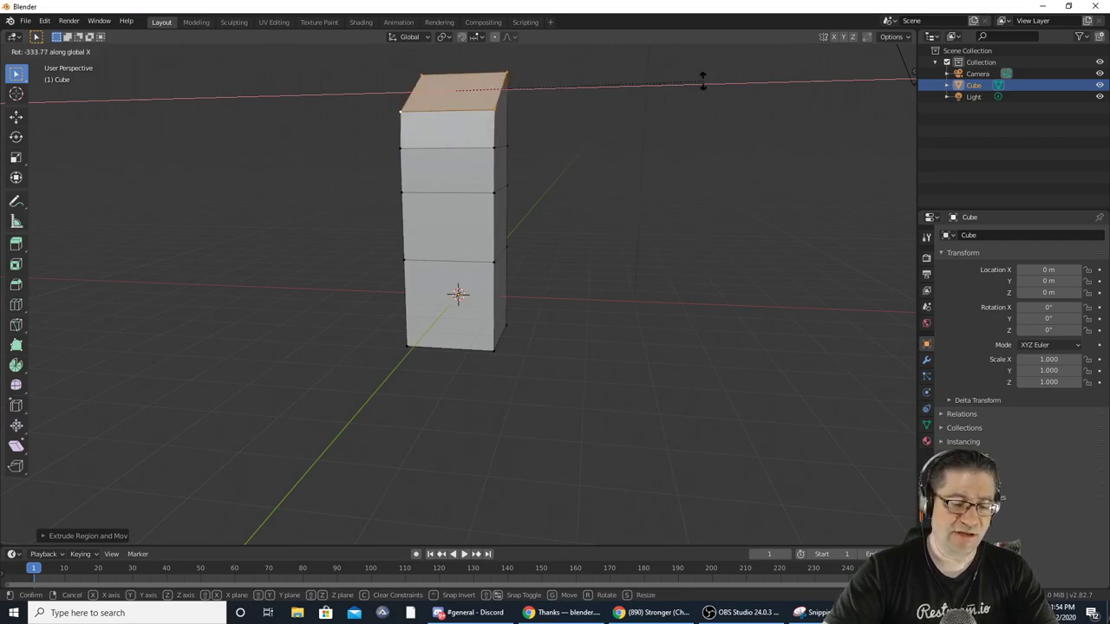
key(y)
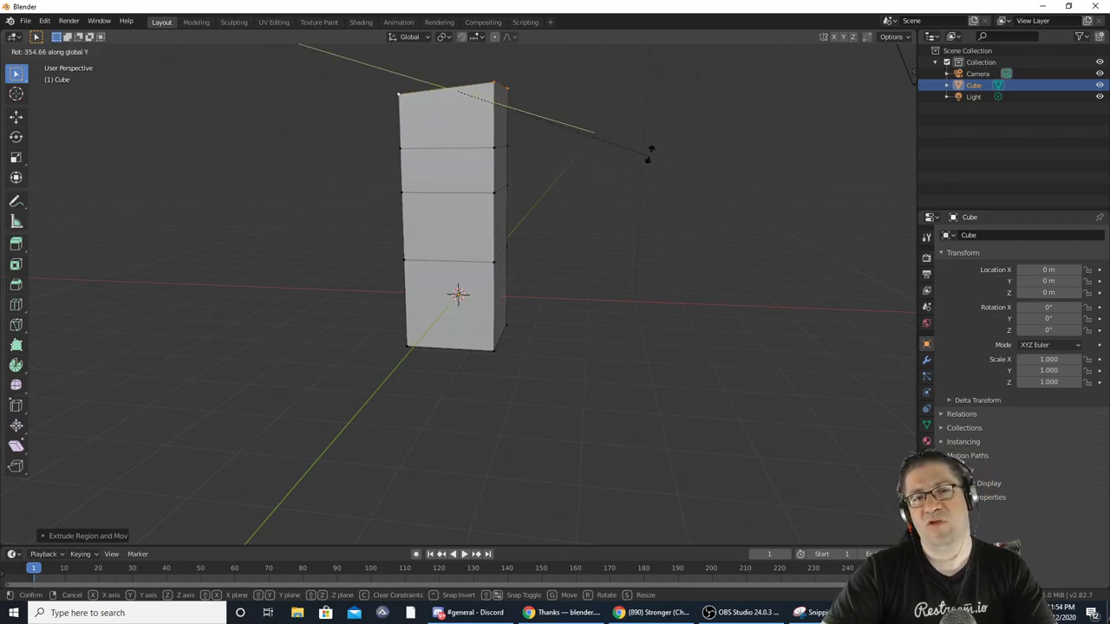
key(z)
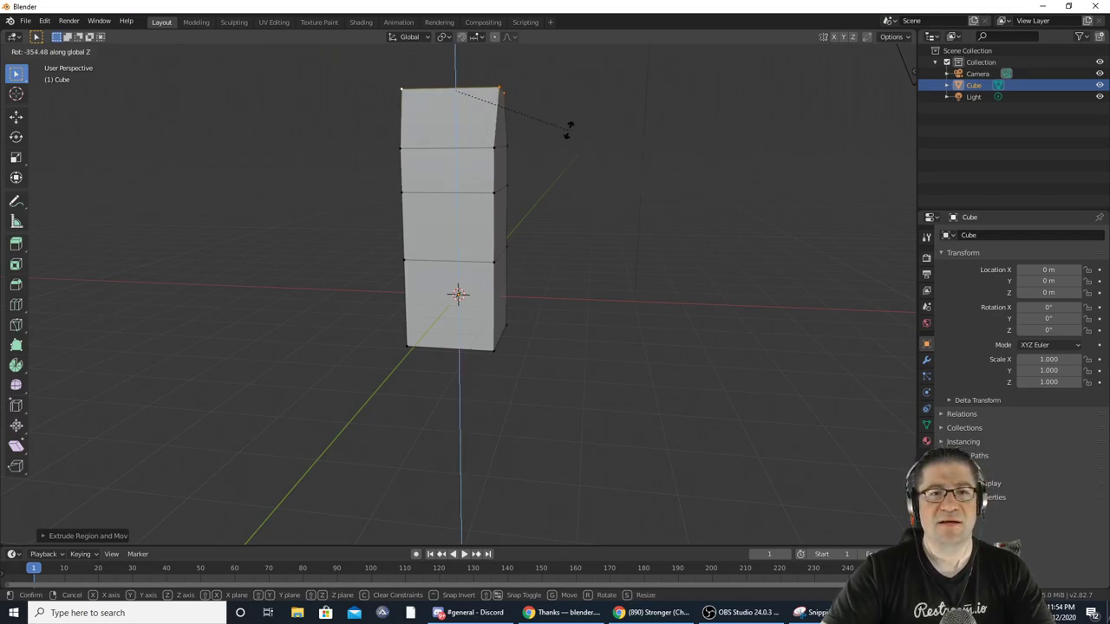
click(589, 186)
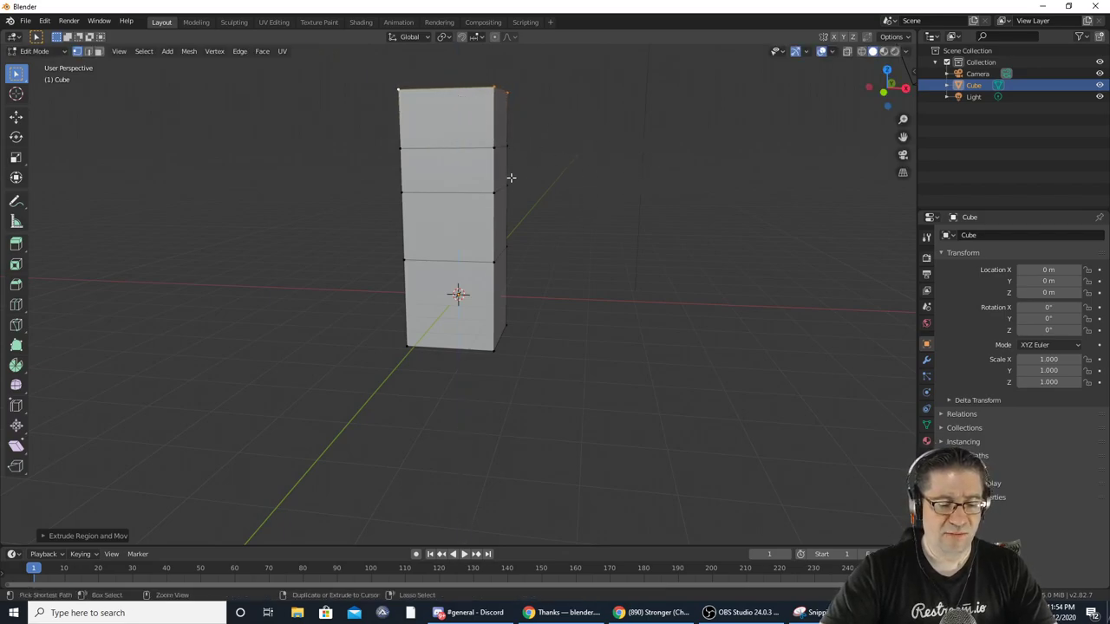
key(ctrl+z)
key(ctrl+z)
key(ctrl+z)
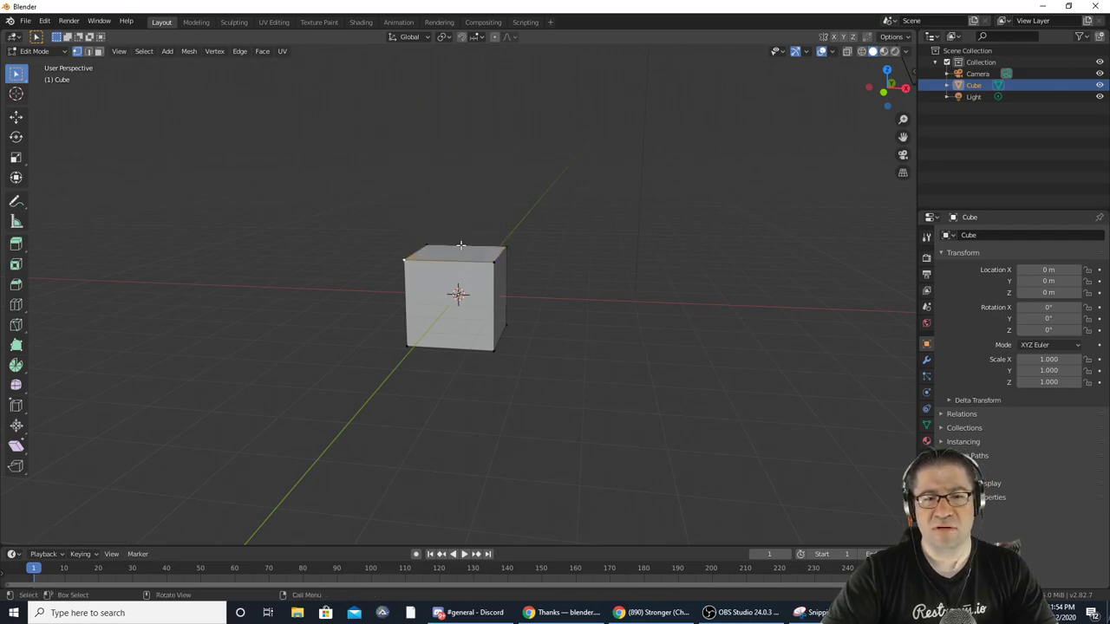
middle_drag(607, 133, 479, 153)
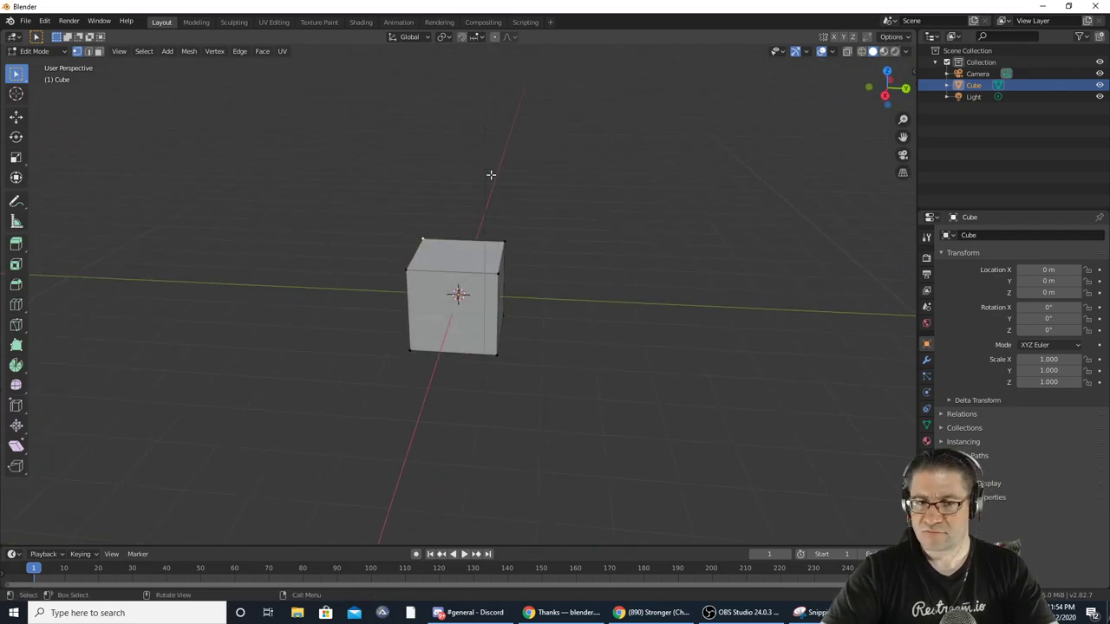
- Select the whole cube mesh in Edit Mode, move it left, then undo the move
key(Tab)
key(Tab)
key(Tab)
middle_drag(584, 202, 737, 160)
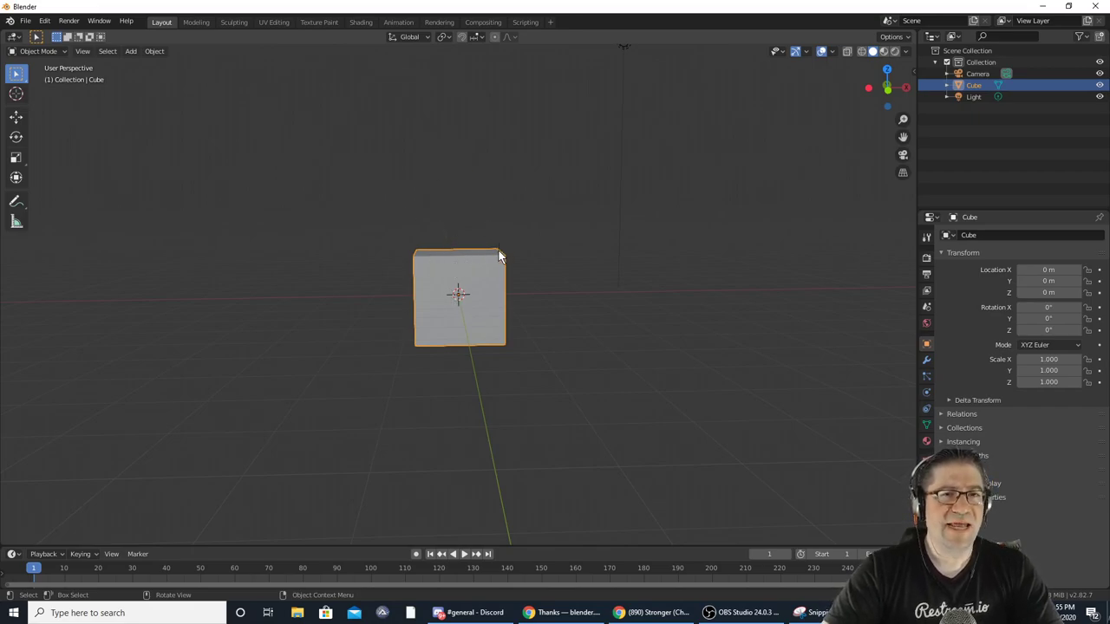
key(Tab)
key(a)
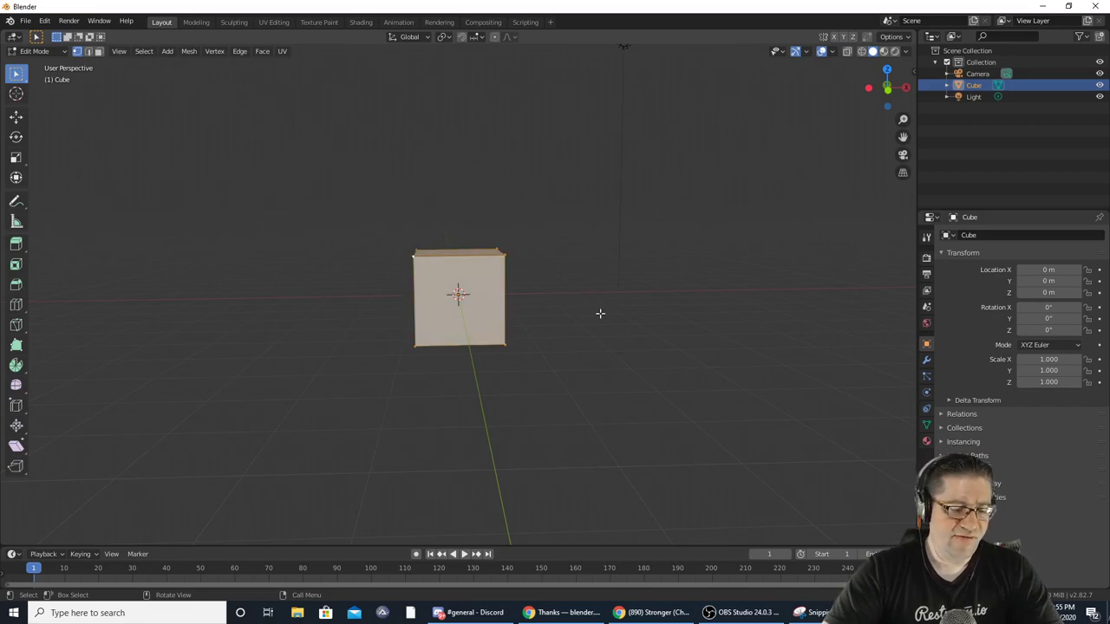
key(g)
click(500, 292)
middle_drag(459, 287, 277, 278)
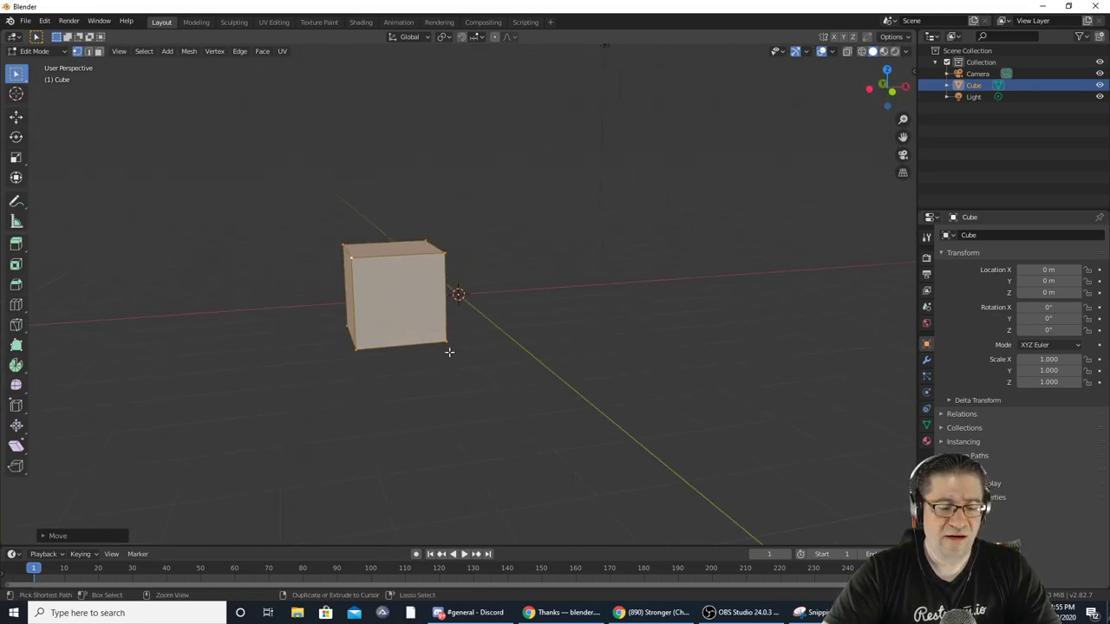
key(ctrl+z)
- Orbit until the camera is visible and return the cube to Object Mode
middle_drag(551, 283, 589, 270)
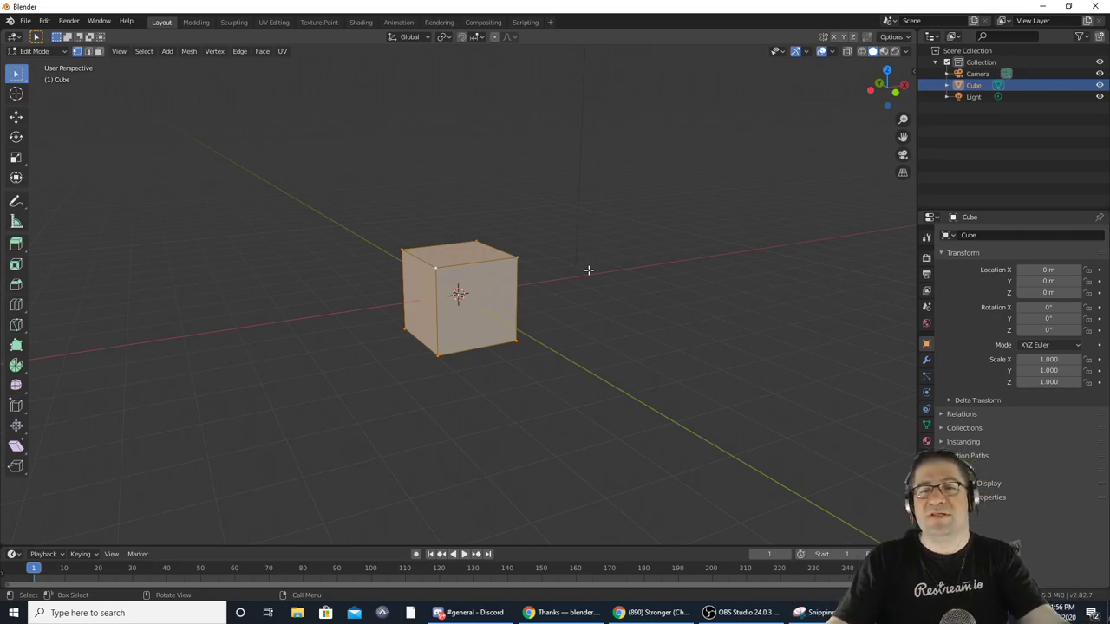
middle_drag(612, 247, 259, 231)
key(Tab)
middle_drag(359, 268, 450, 282)
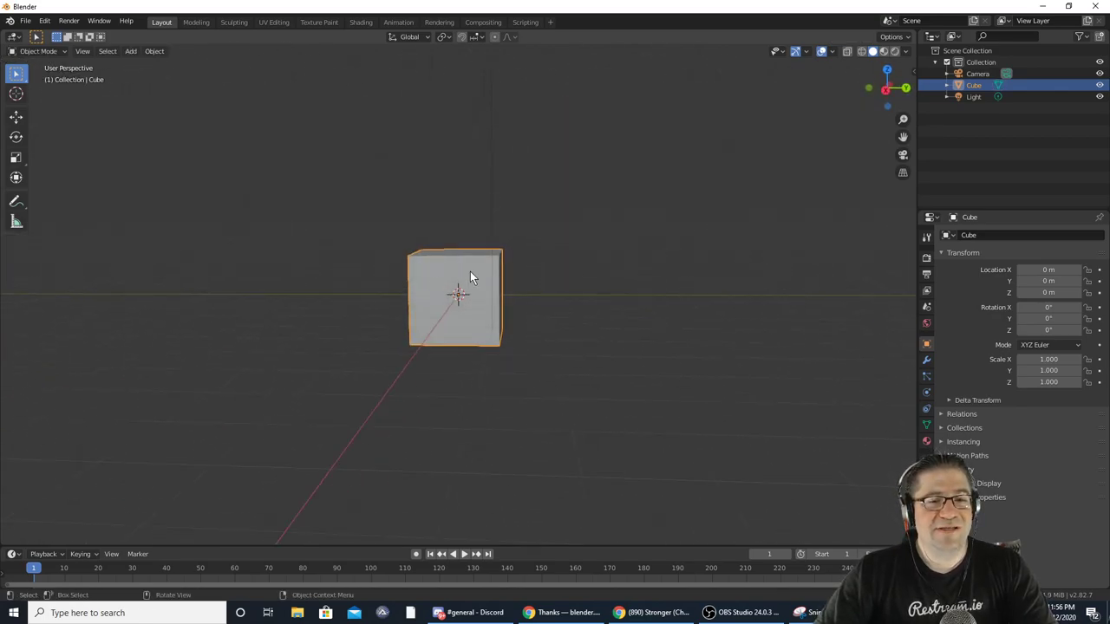
- Grab and reposition the cube three times, ending near Y 2.8575 m, Z 1.2972 m
key(g)
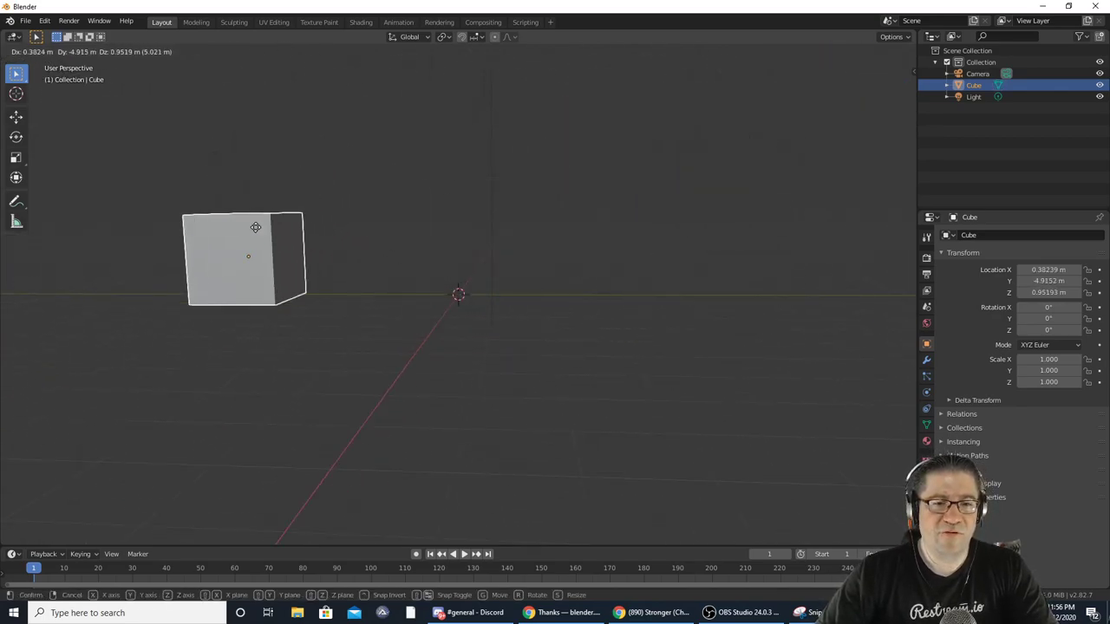
click(290, 231)
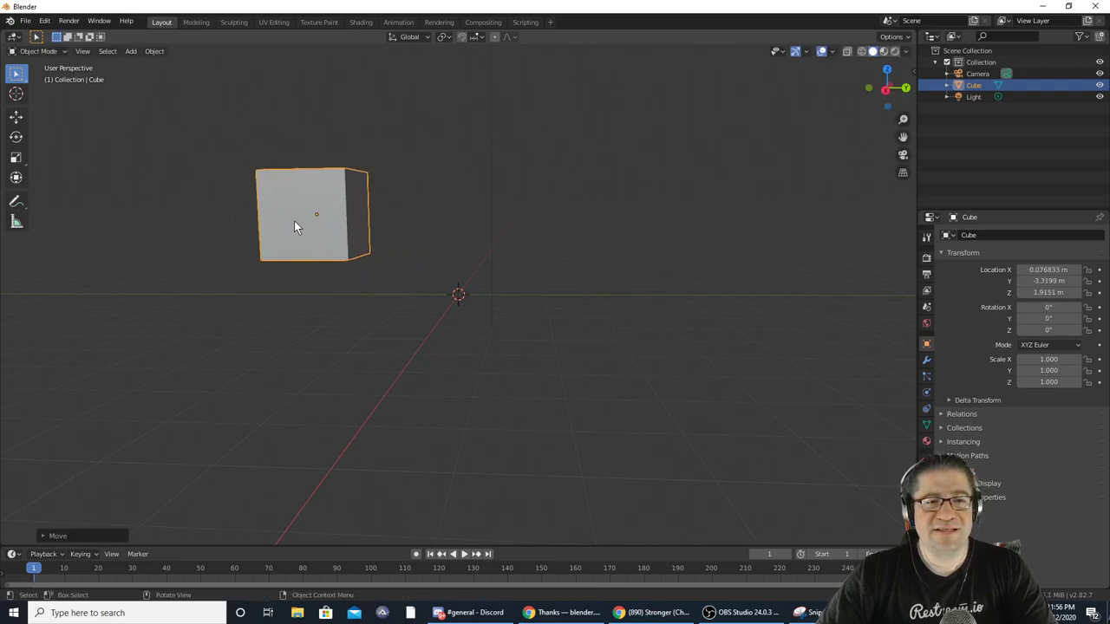
key(g)
click(566, 250)
middle_drag(567, 250, 656, 258)
key(g)
click(542, 197)
middle_drag(541, 197, 595, 212)
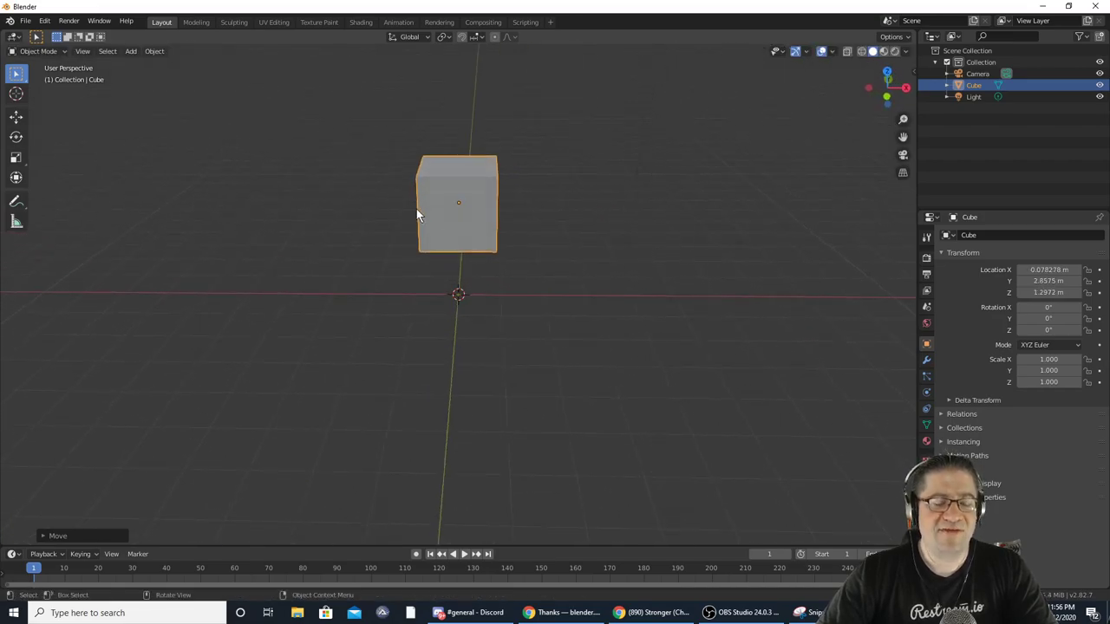
- Play the timeline to frame 32, select all objects, and dismiss the Add menu unused
key(space)
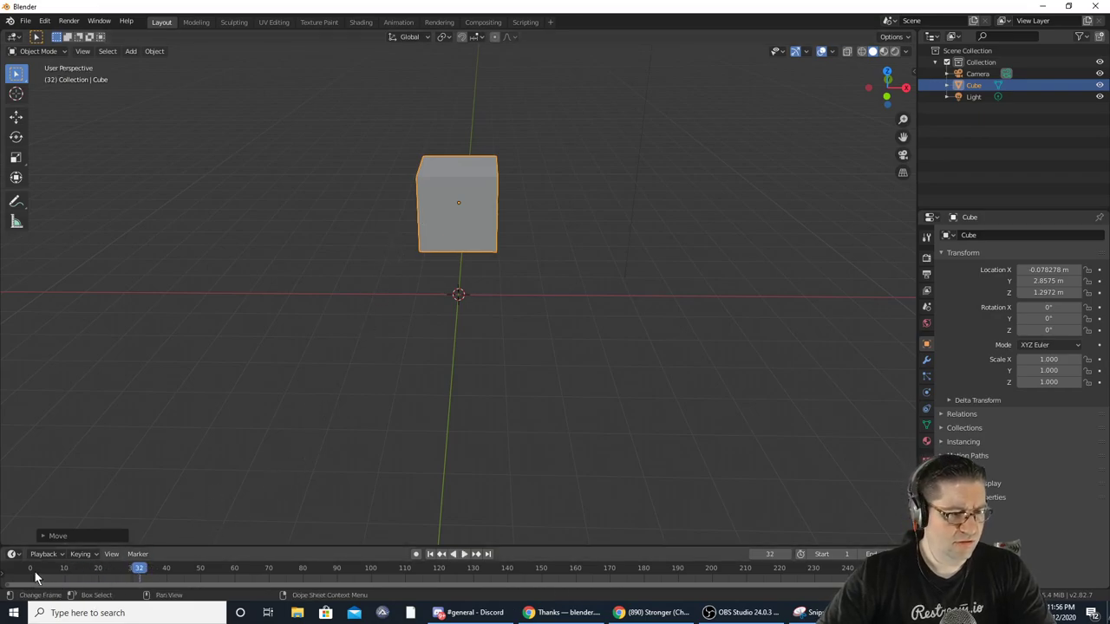
key(a)
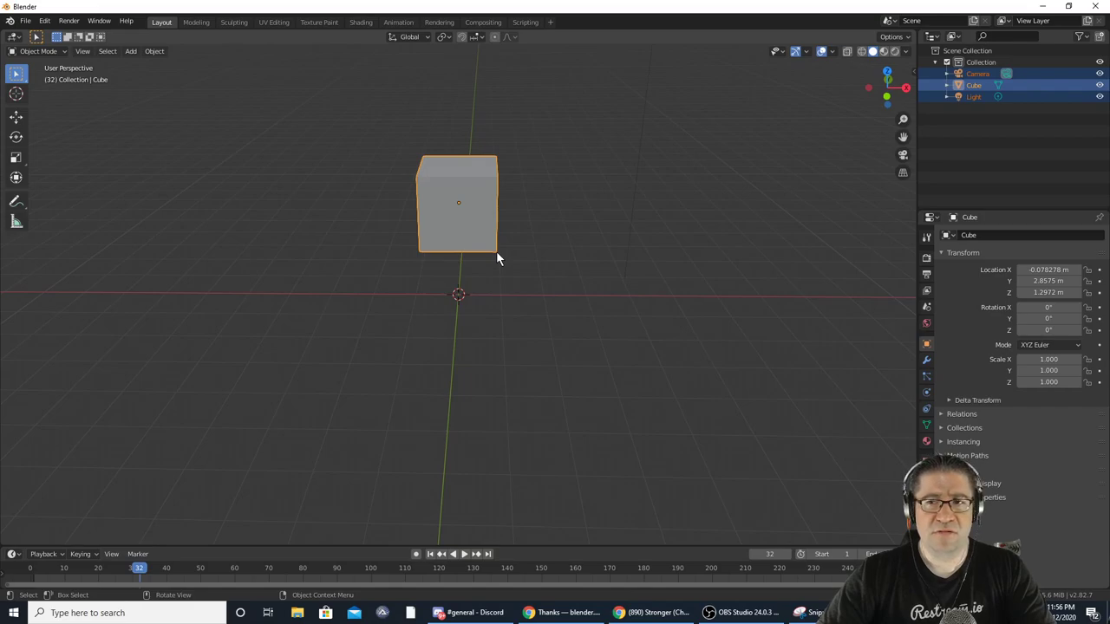
key(shift+a)
key(Escape)
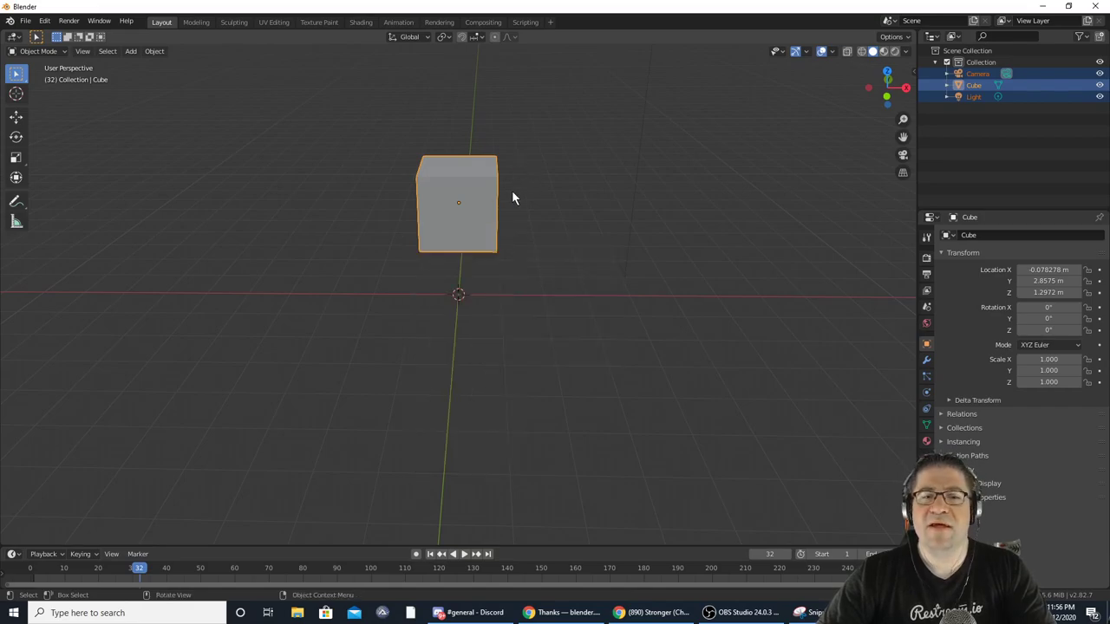
middle_drag(508, 250, 500, 300)
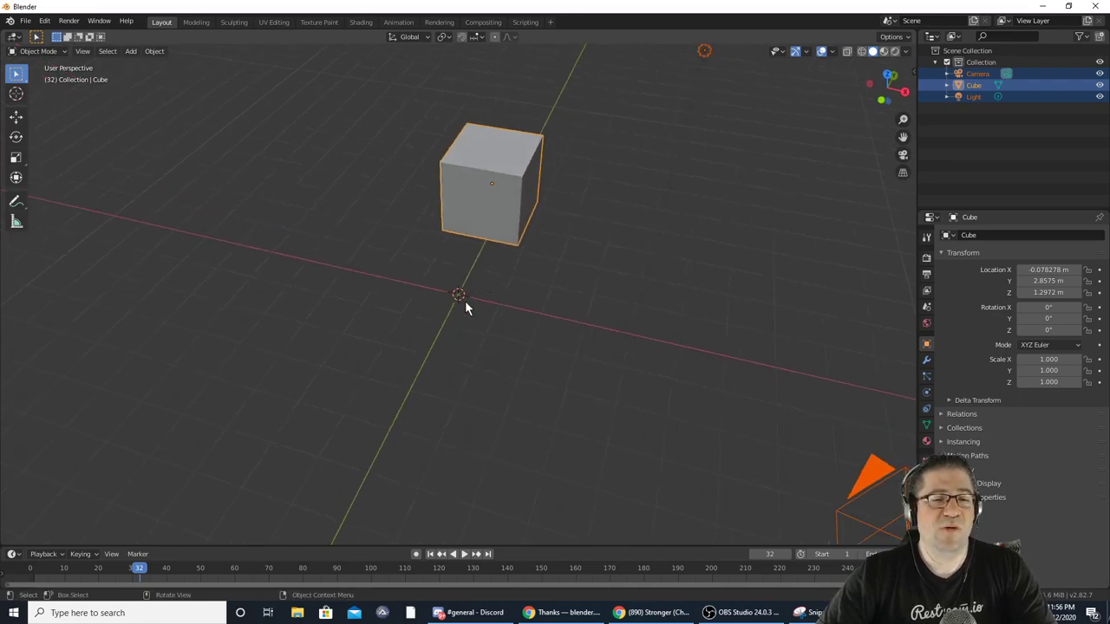
scroll(451, 304, up, 3)
scroll(450, 306, down, 2)
scroll(450, 305, up, 2)
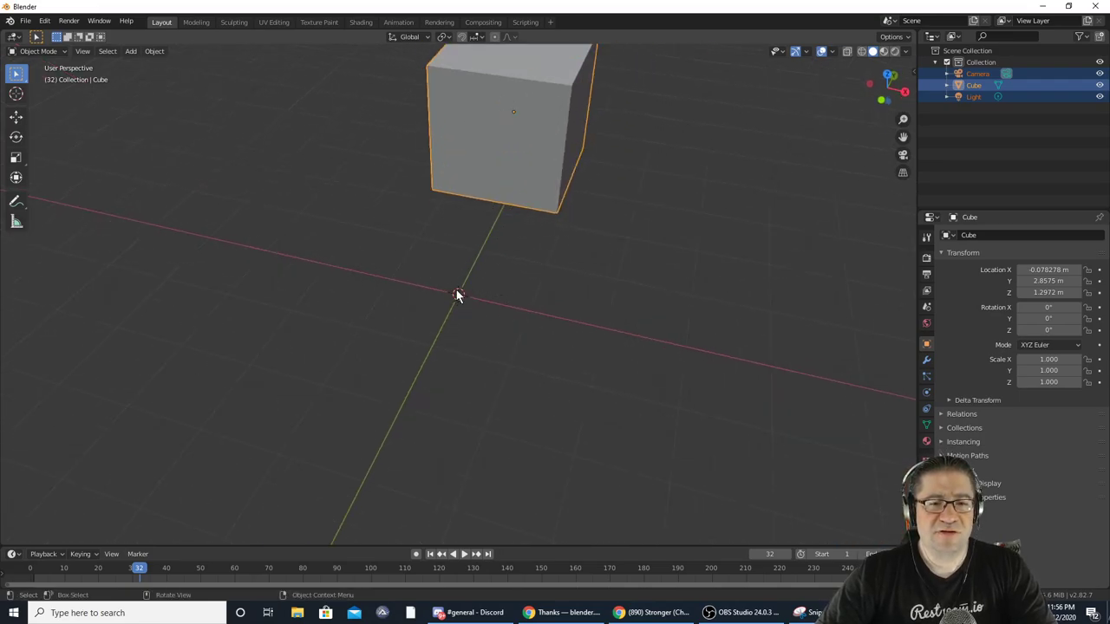
middle_drag(460, 298, 547, 277)
- Add a metaball Ball to the scene
key(shift+a)
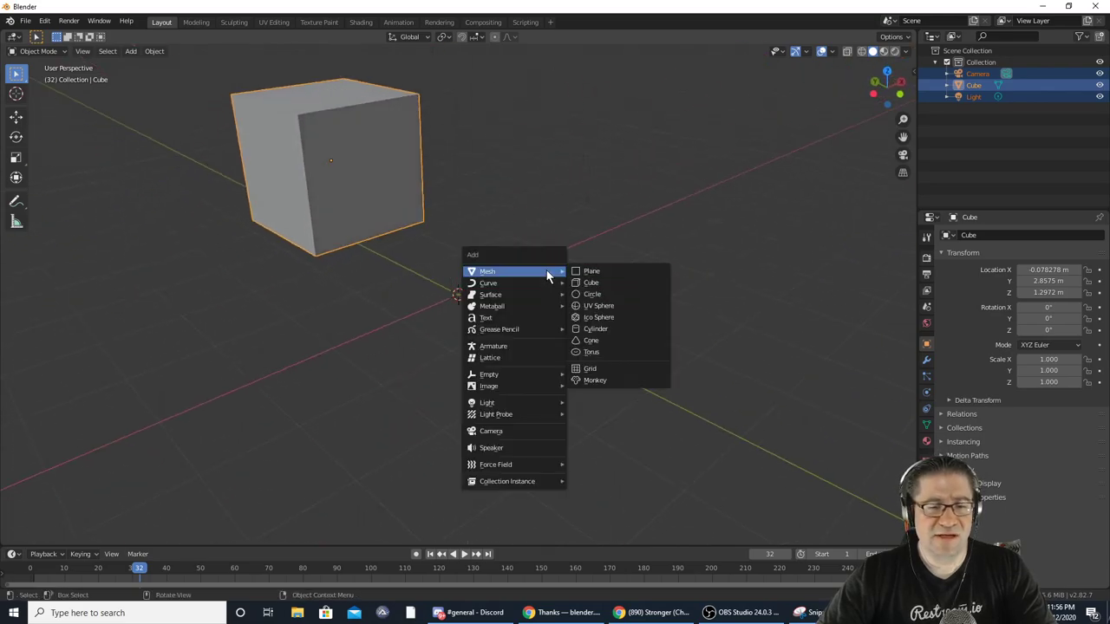
key(Escape)
key(shift+a)
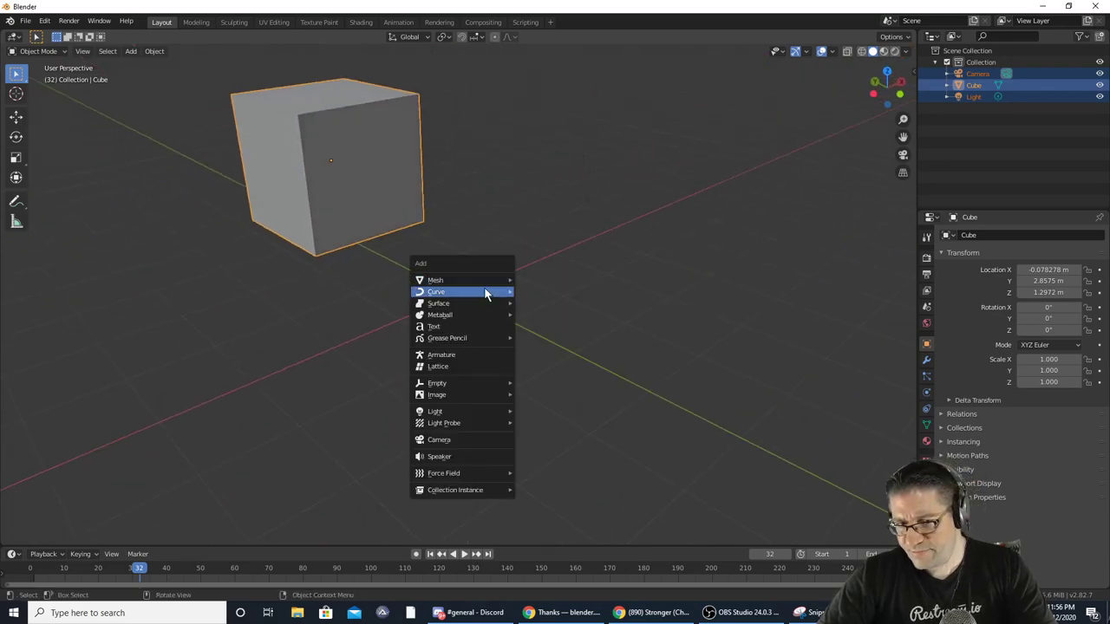
mouse_move(478, 304)
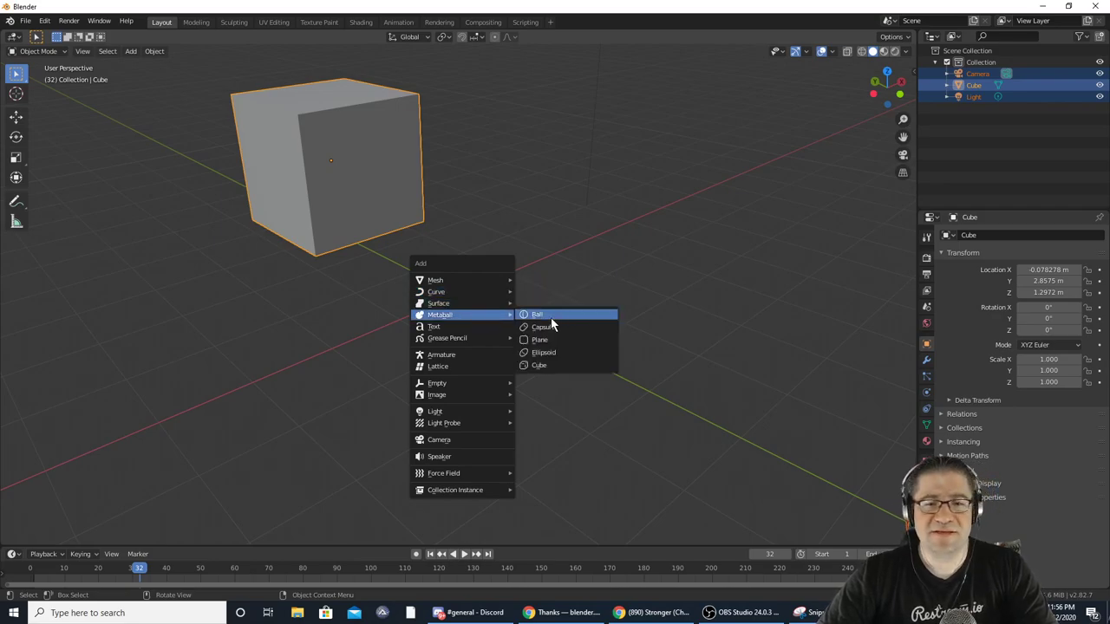
click(551, 316)
middle_drag(539, 269, 481, 268)
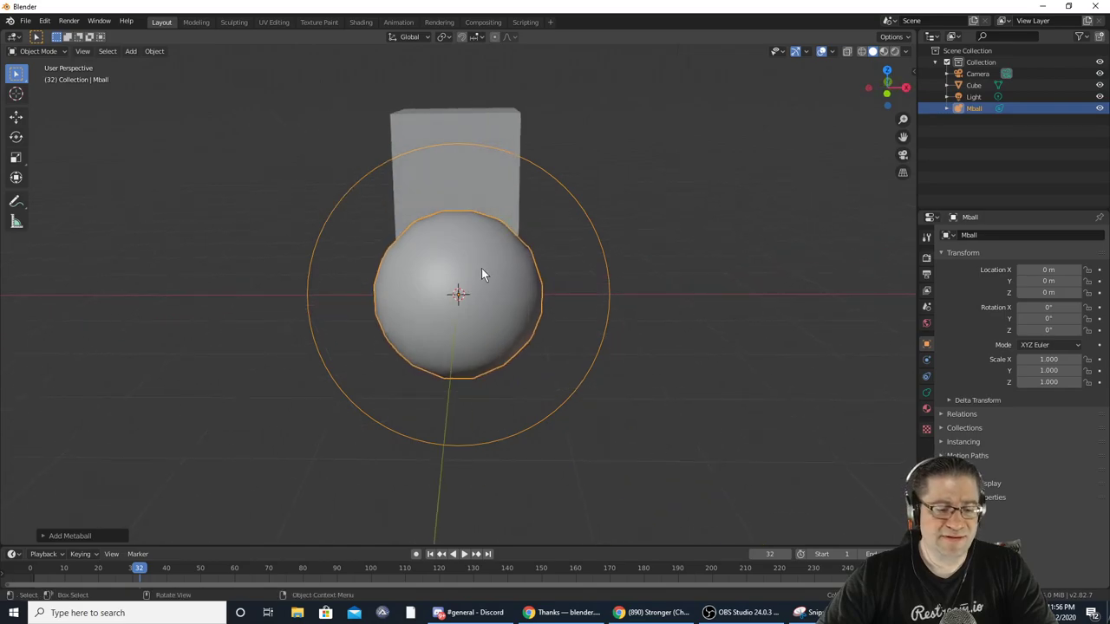
- Duplicate the metaball up and to the right, then undo to remove both spheres
key(shift+d)
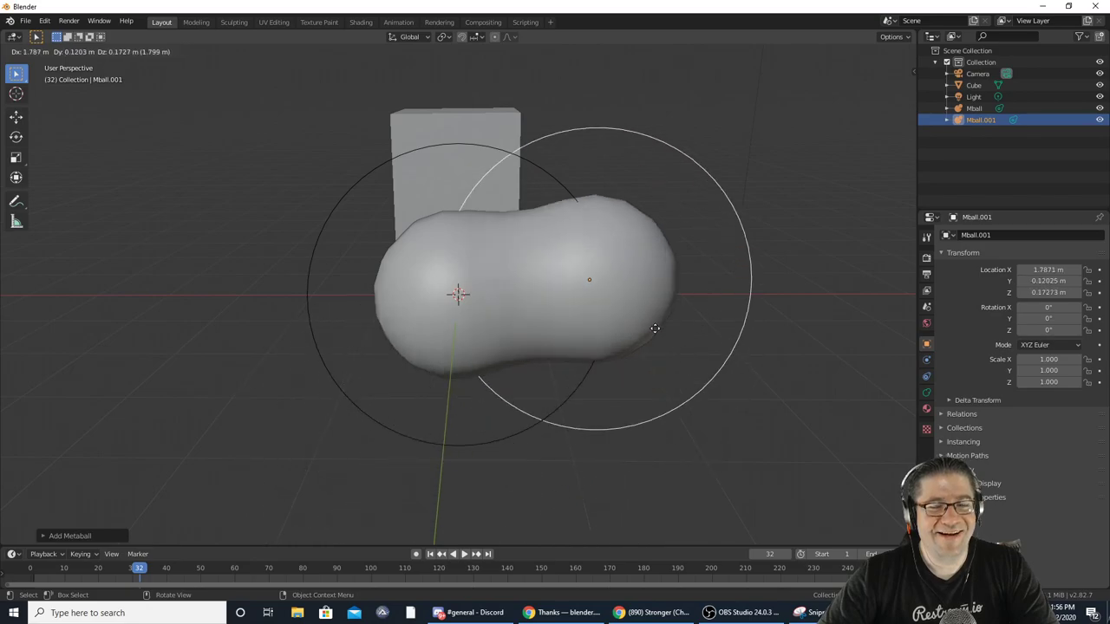
click(734, 265)
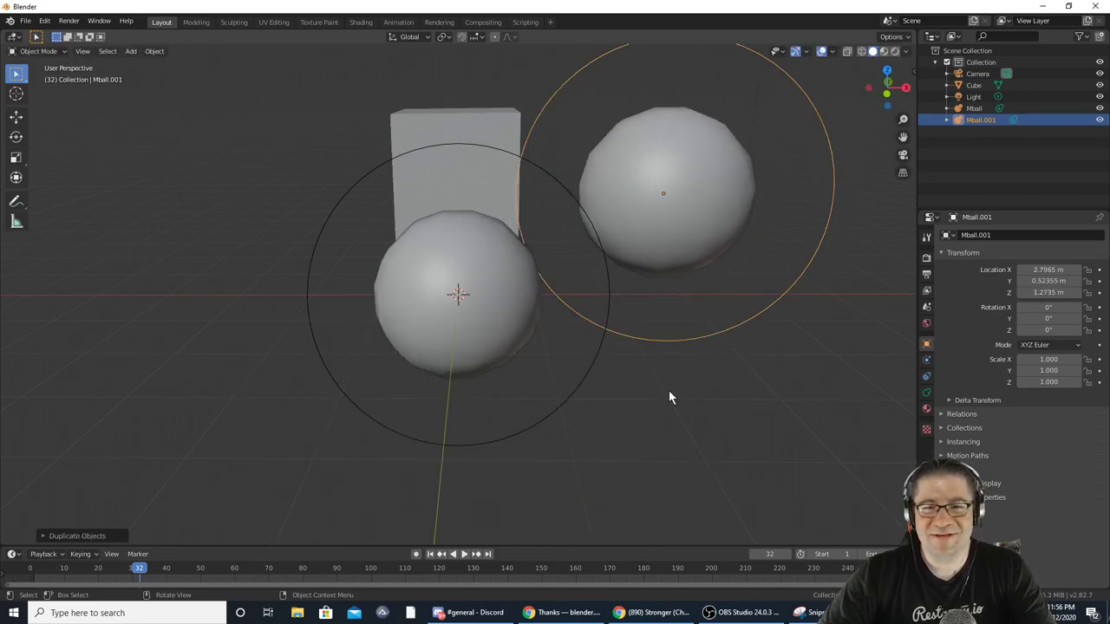
middle_drag(692, 222, 680, 175)
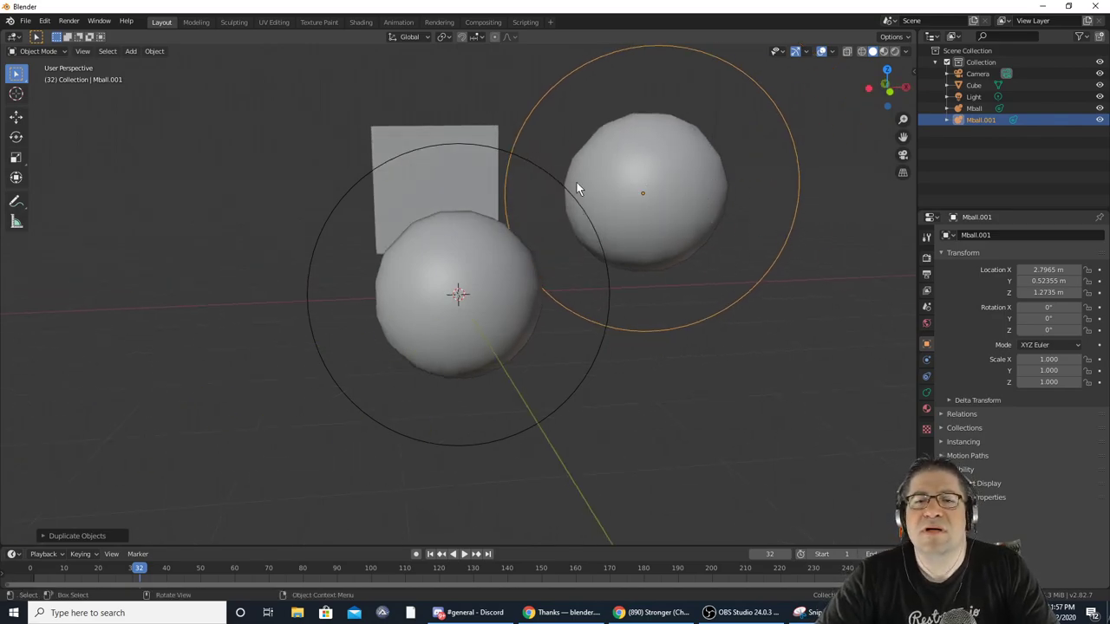
key(x)
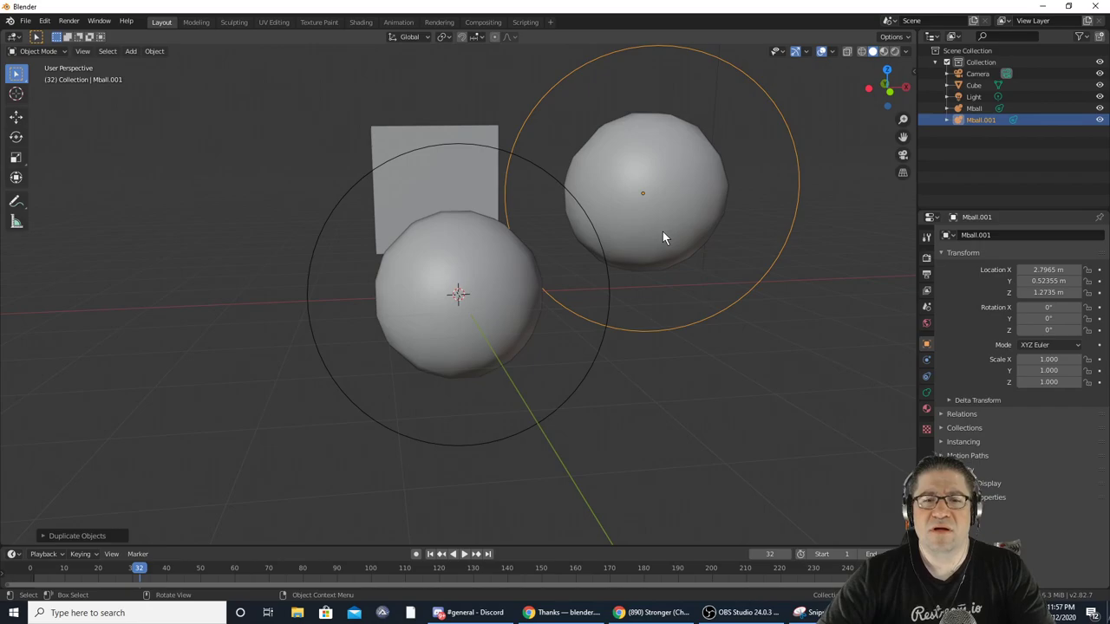
key(ctrl+z)
key(ctrl+z)
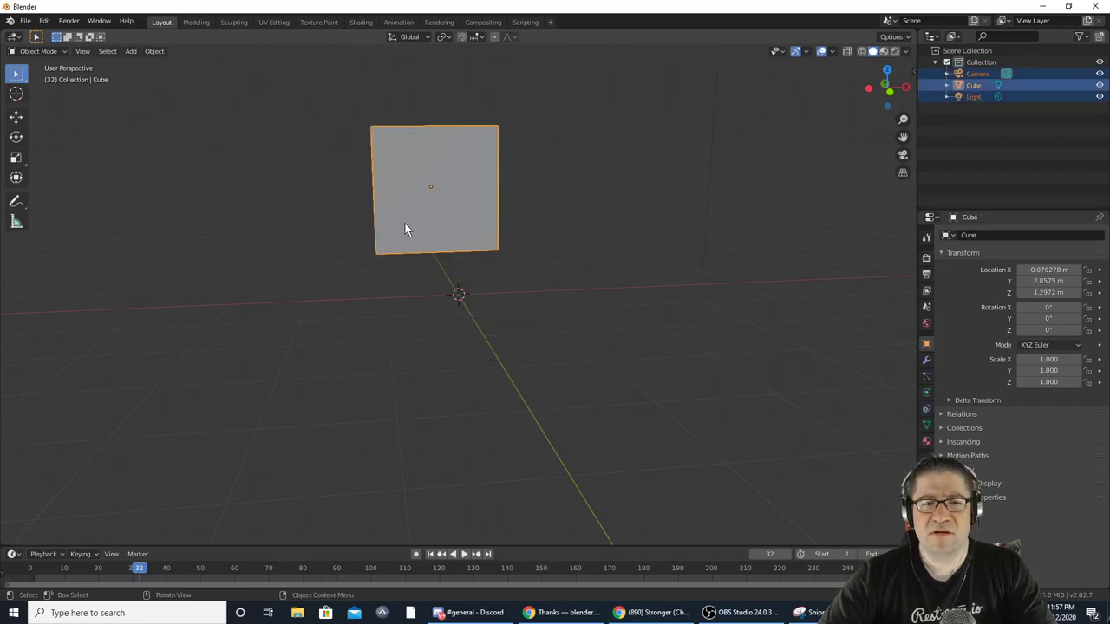
- Undo back to the original cube and delete it
key(ctrl+z)
key(ctrl+z)
key(ctrl+z)
key(ctrl+z)
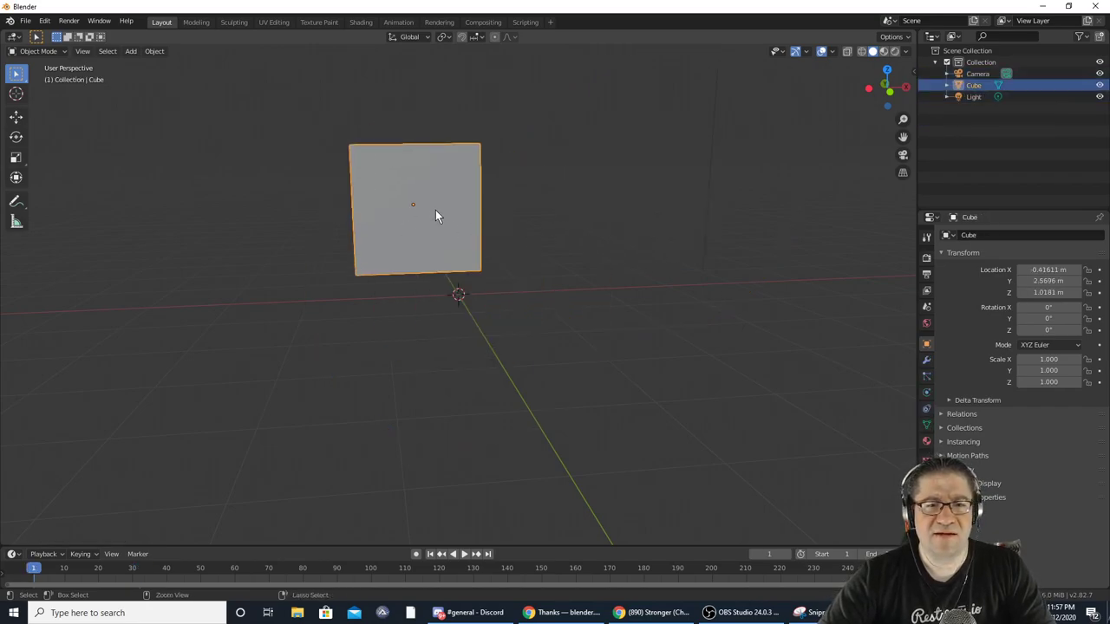
middle_drag(435, 213, 446, 237)
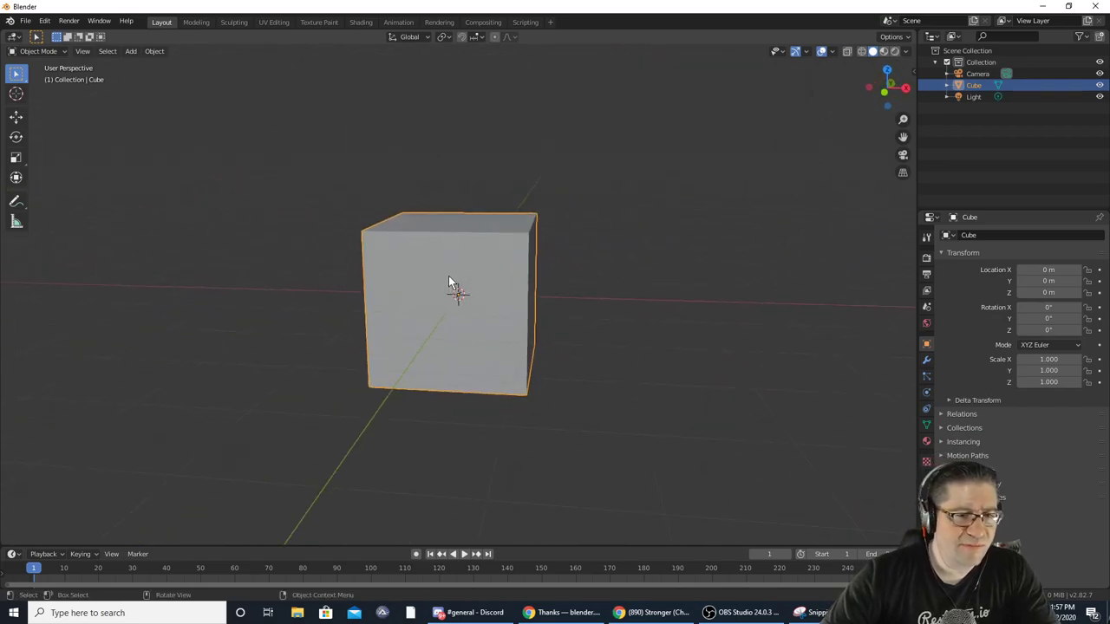
key(x)
click(438, 277)
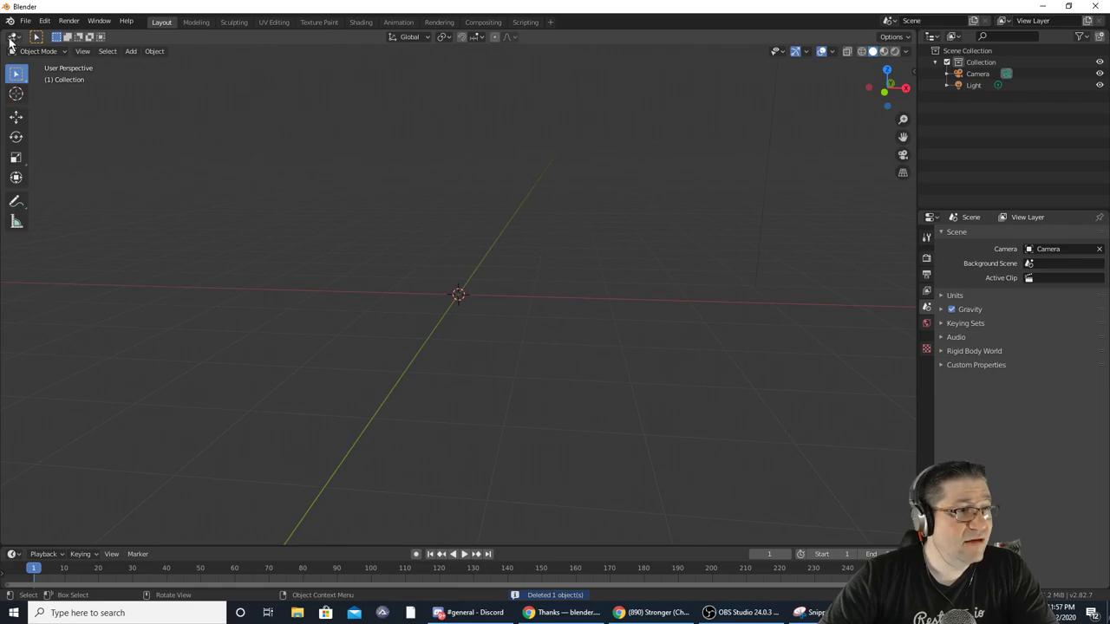
- Add a UV Sphere mesh at the world origin
key(shift+a)
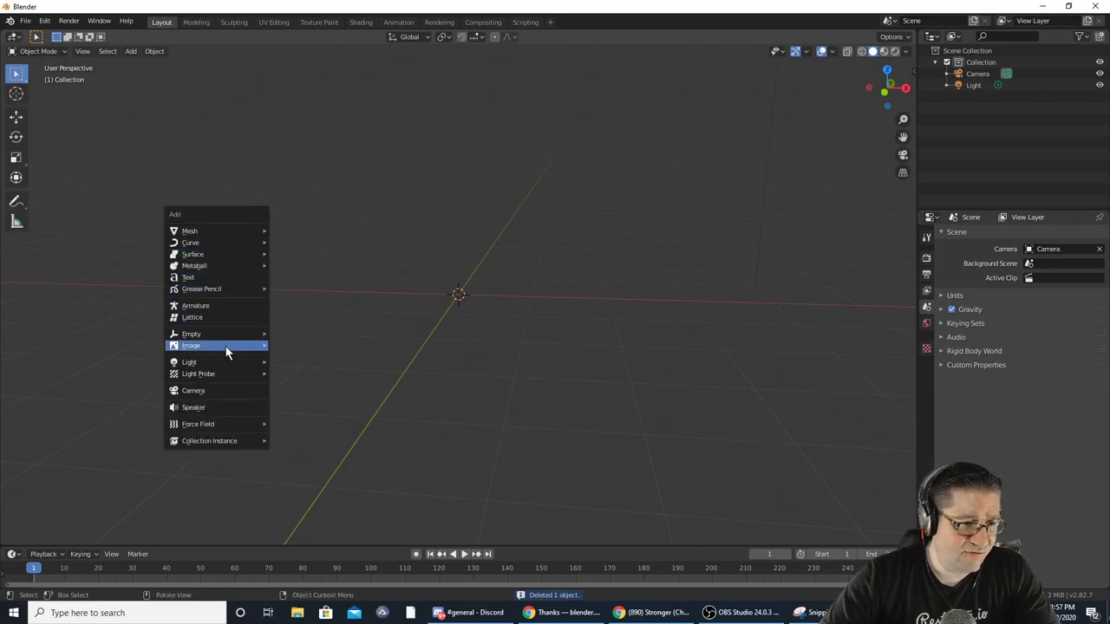
mouse_move(237, 272)
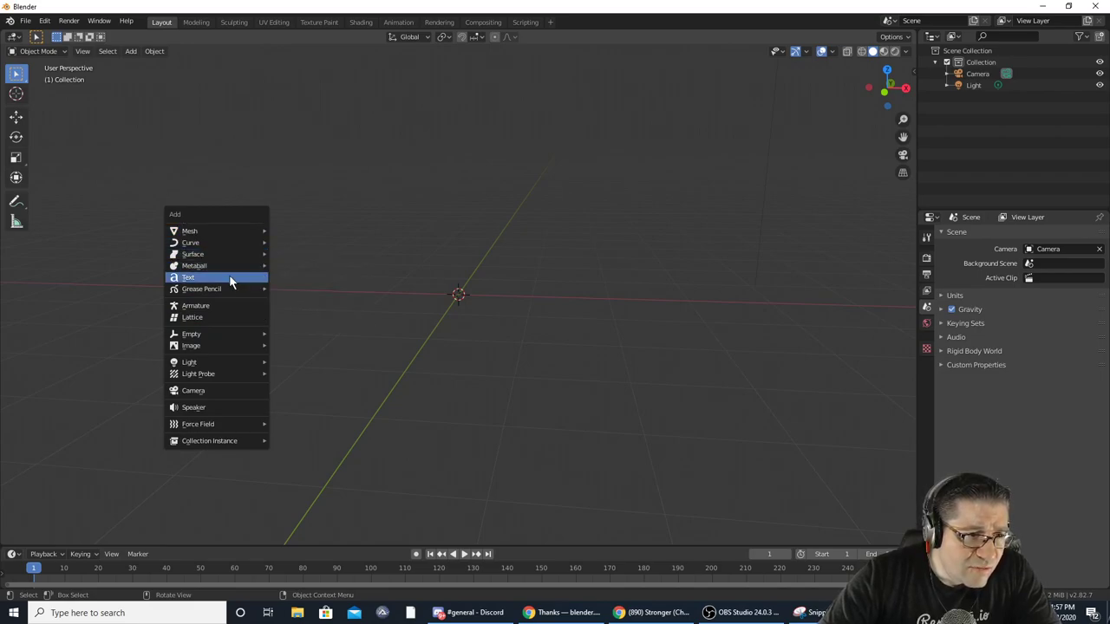
mouse_move(227, 230)
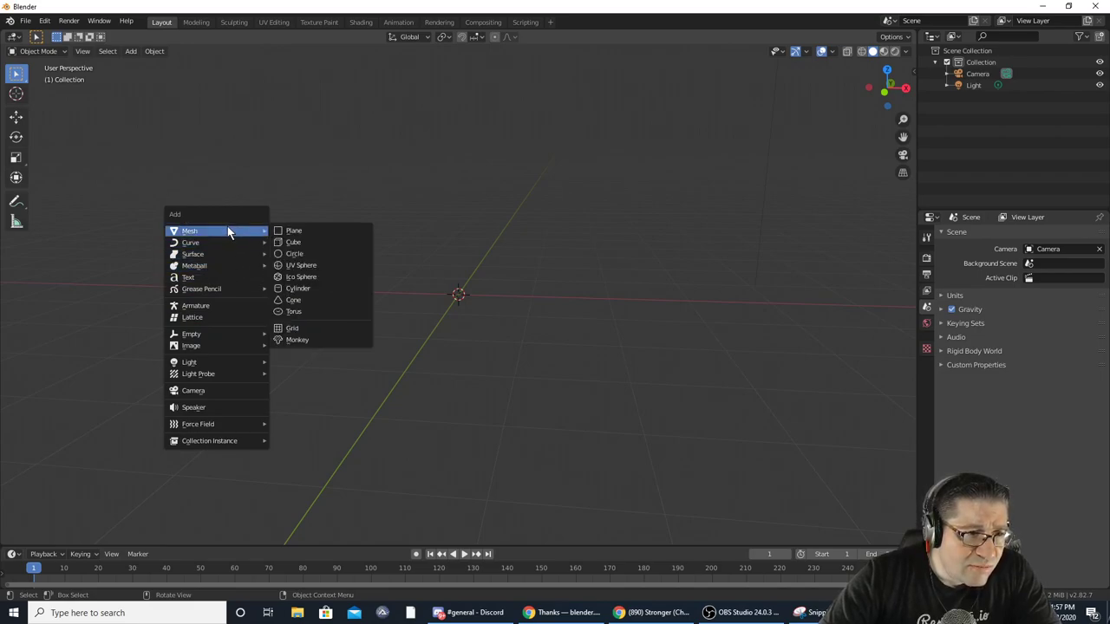
click(309, 273)
middle_drag(679, 280, 573, 293)
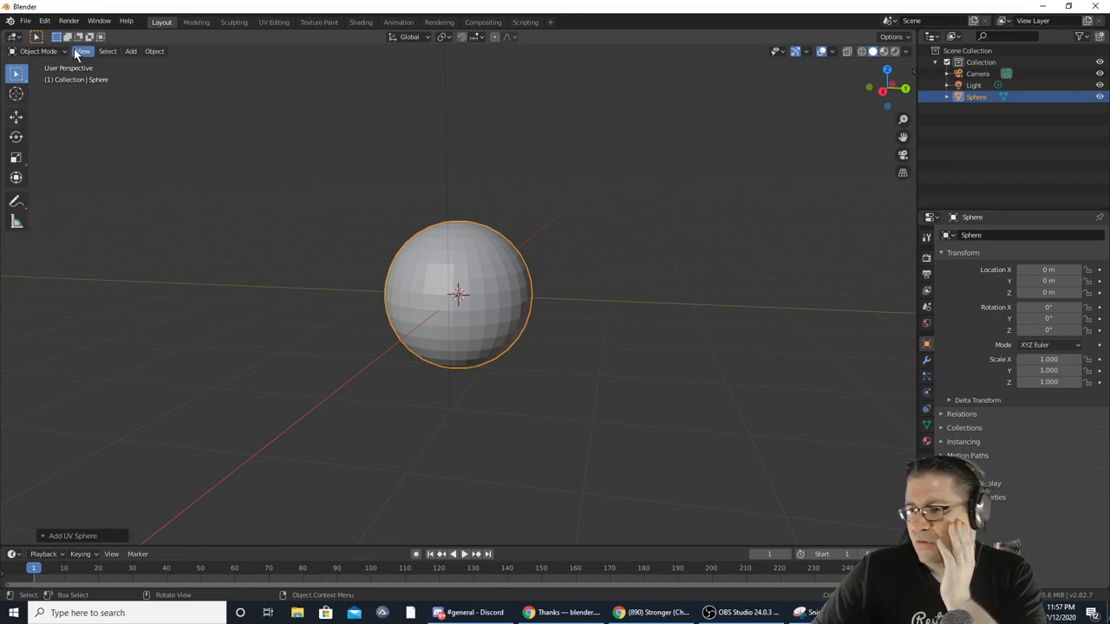
- Step through the Tool, Render, Output, View Layer, Scene, World and Object tabs to Modifiers, opening then closing the modifier list
click(928, 238)
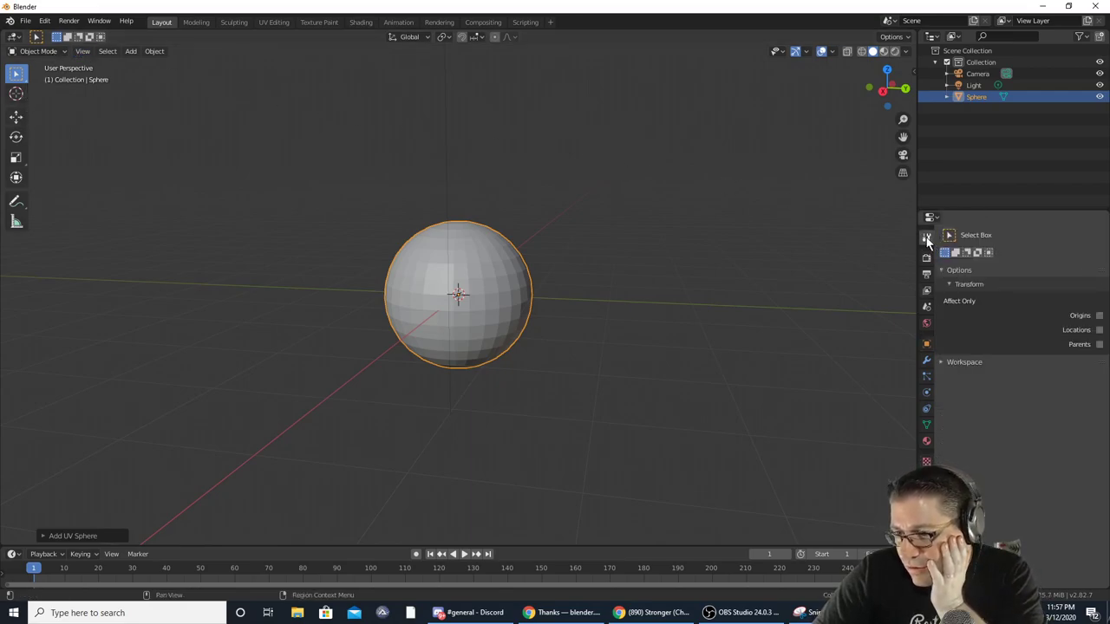
click(926, 258)
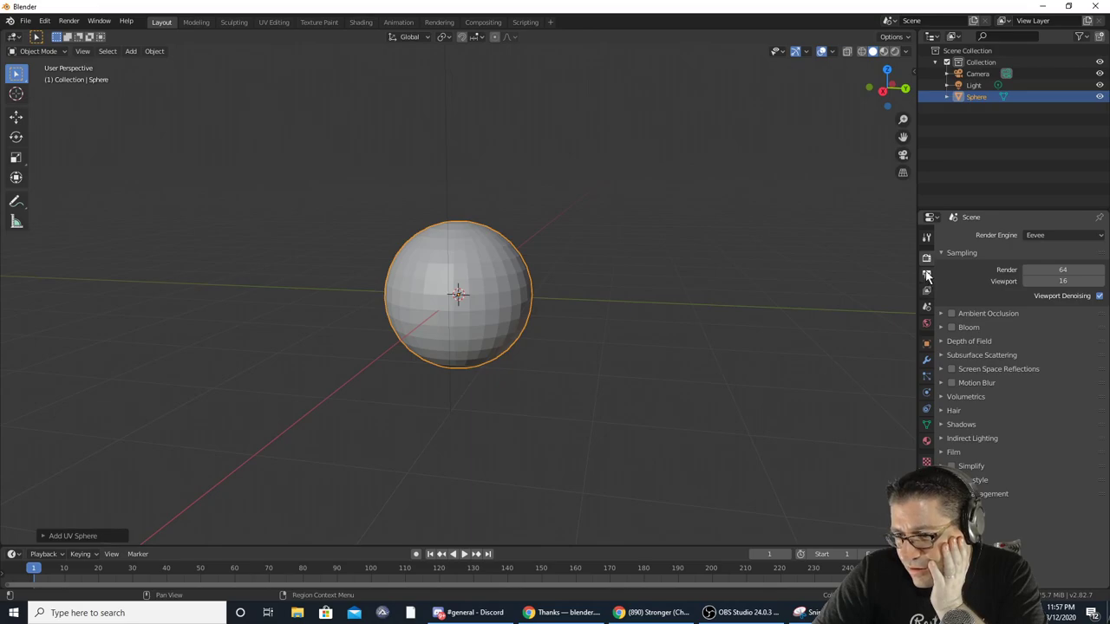
click(926, 275)
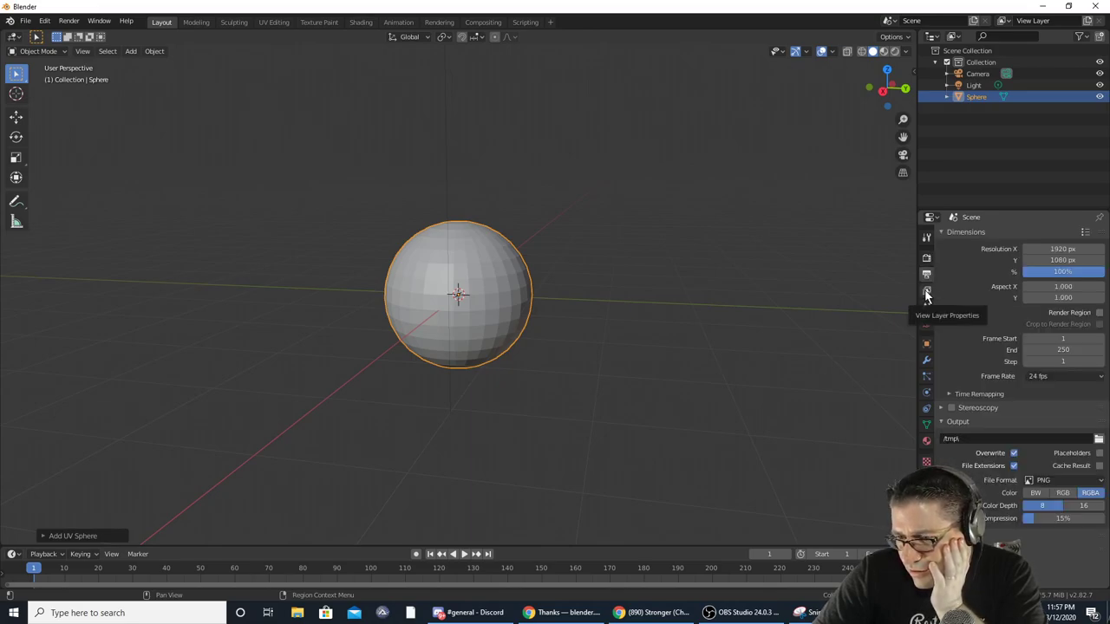
click(927, 293)
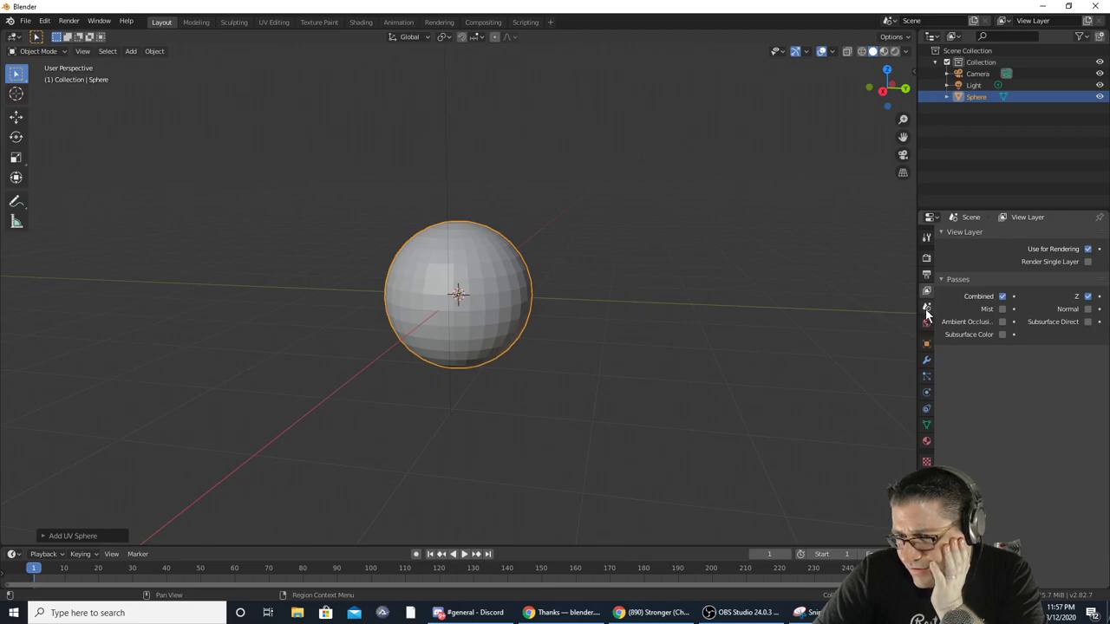
click(927, 308)
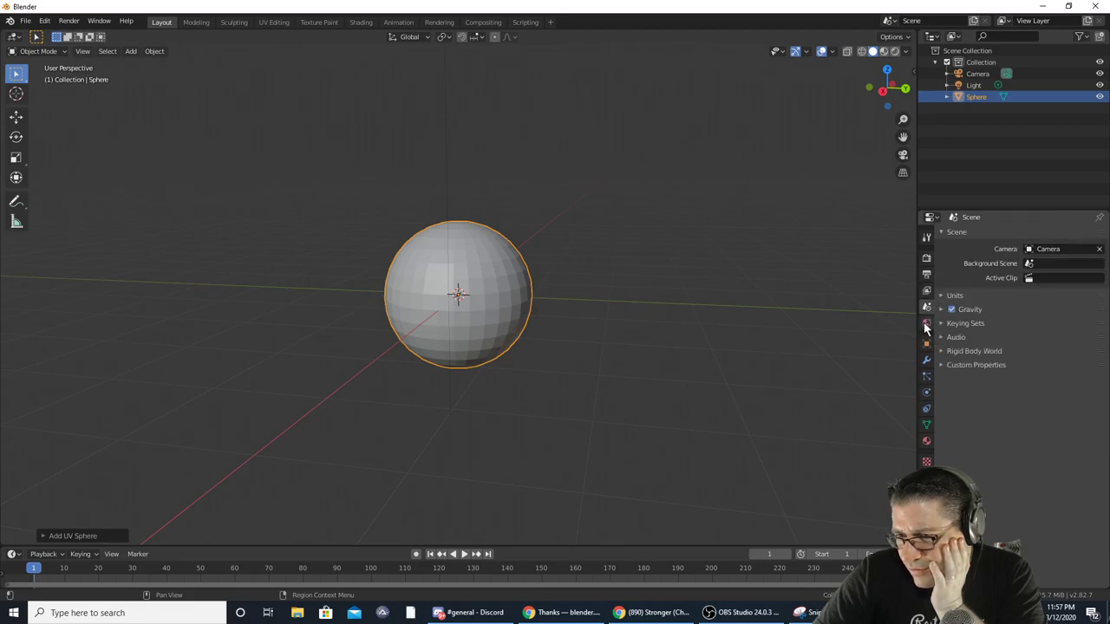
click(926, 324)
click(926, 344)
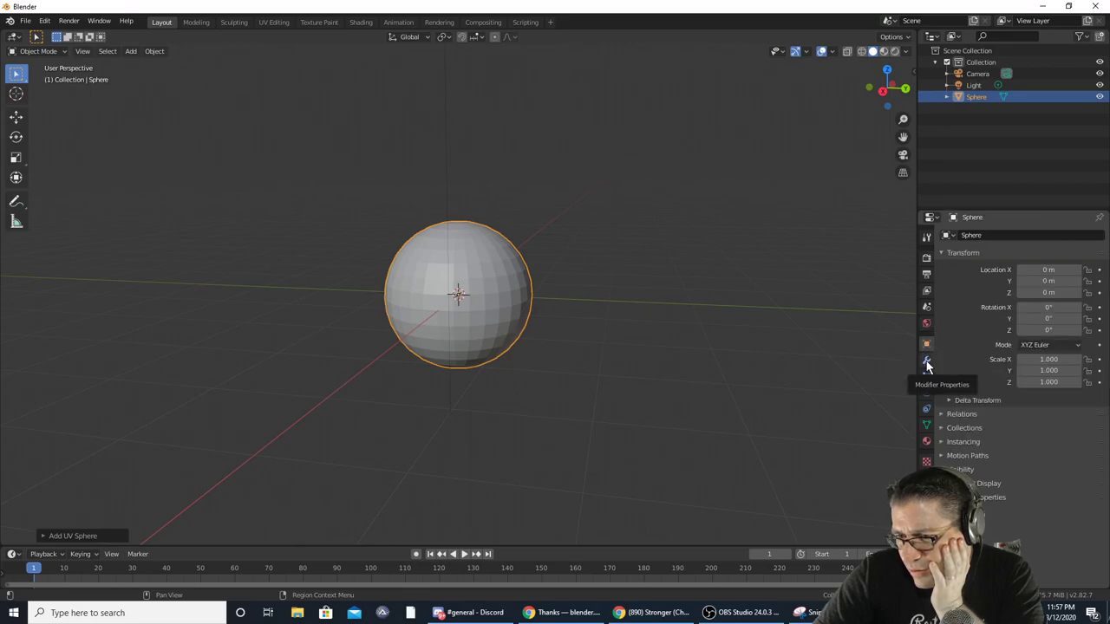
click(926, 360)
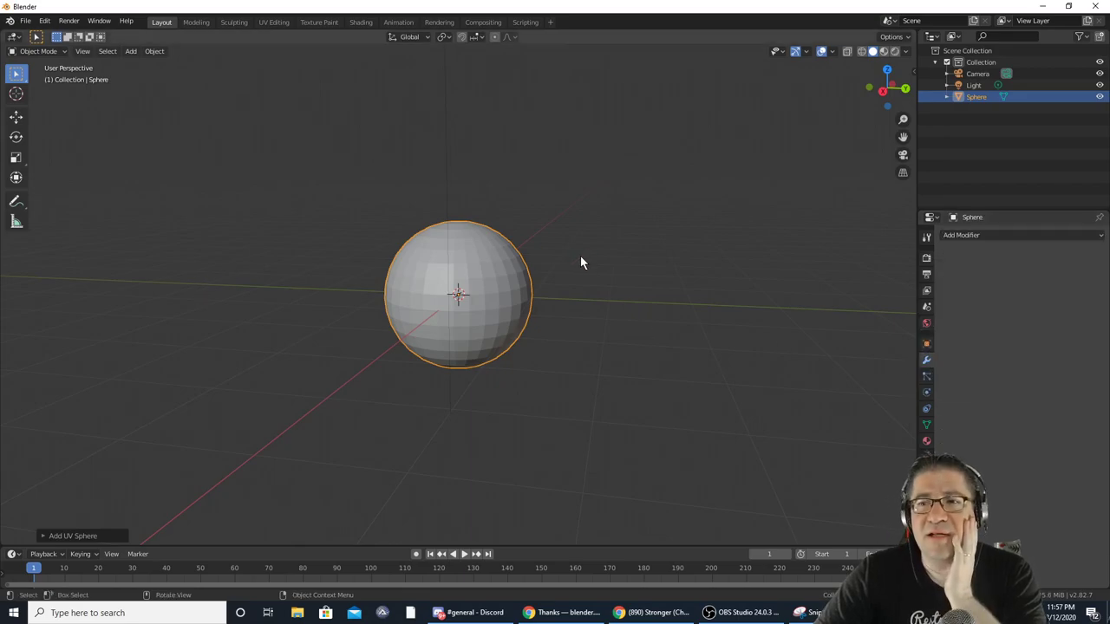
click(1006, 235)
key(Escape)
- Add a Subdivision Surface modifier to the sphere, then undo it
click(989, 235)
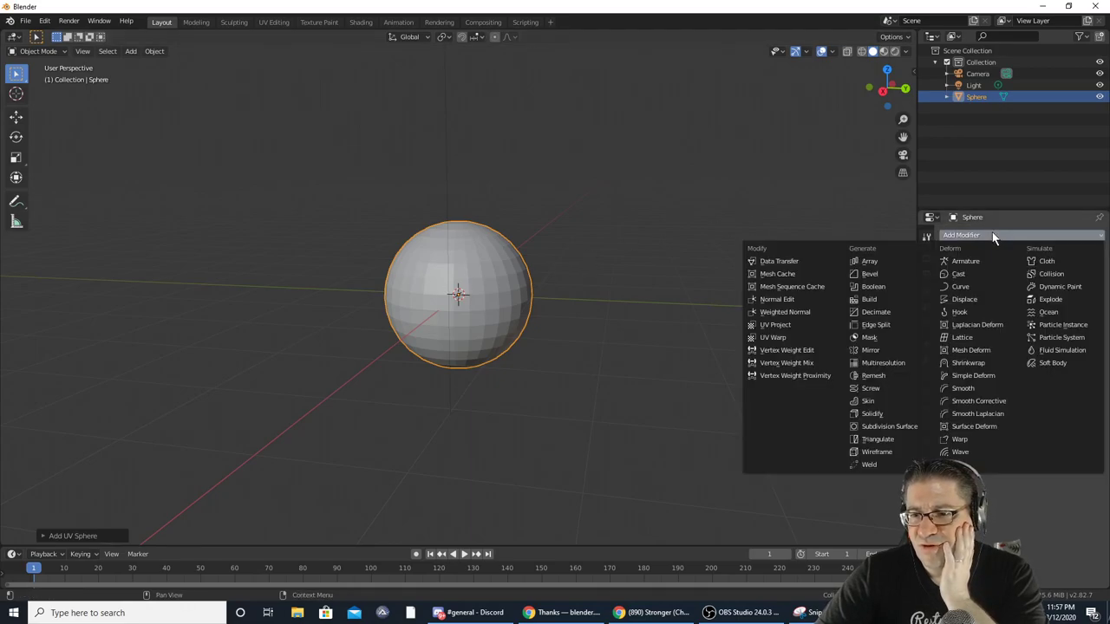
click(902, 431)
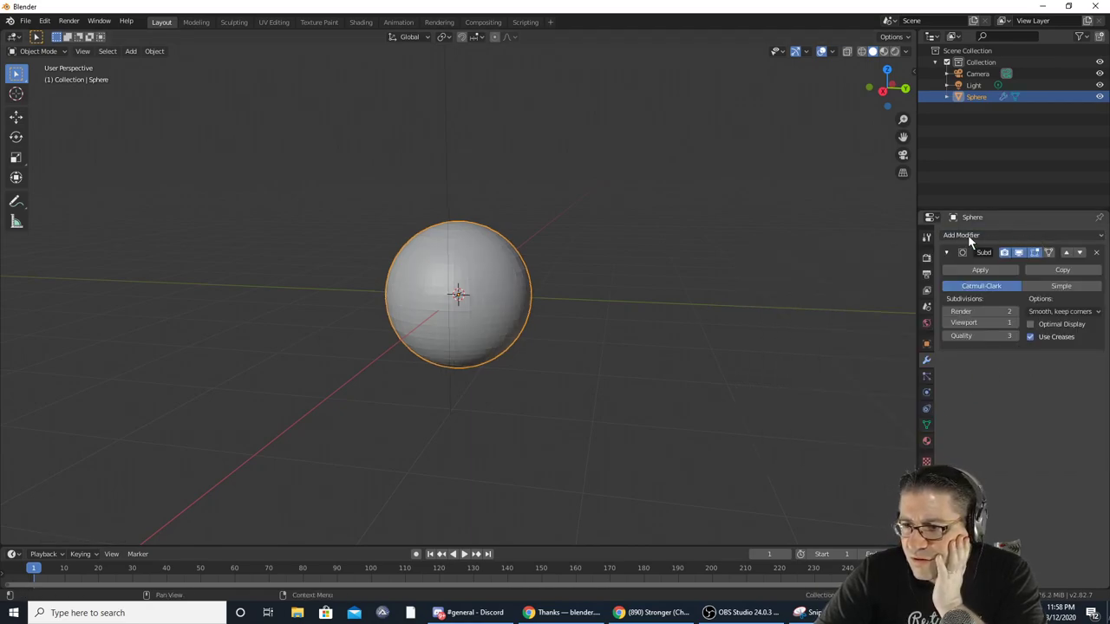
key(ctrl+z)
- Try a Smooth modifier and undo it, then bring up the modifier list again
click(1033, 237)
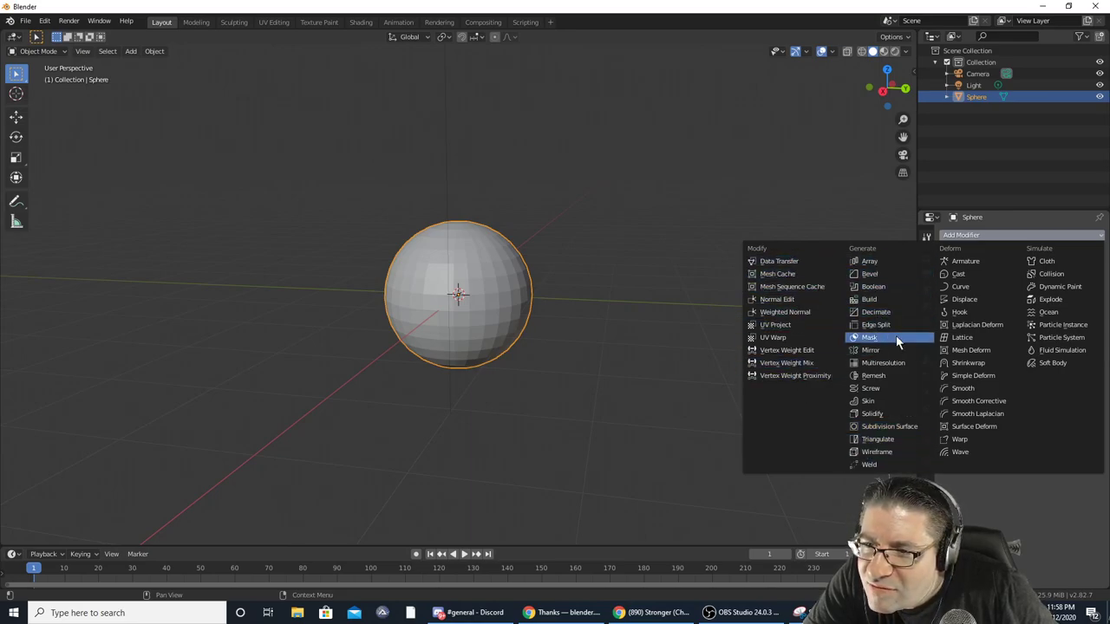
click(995, 390)
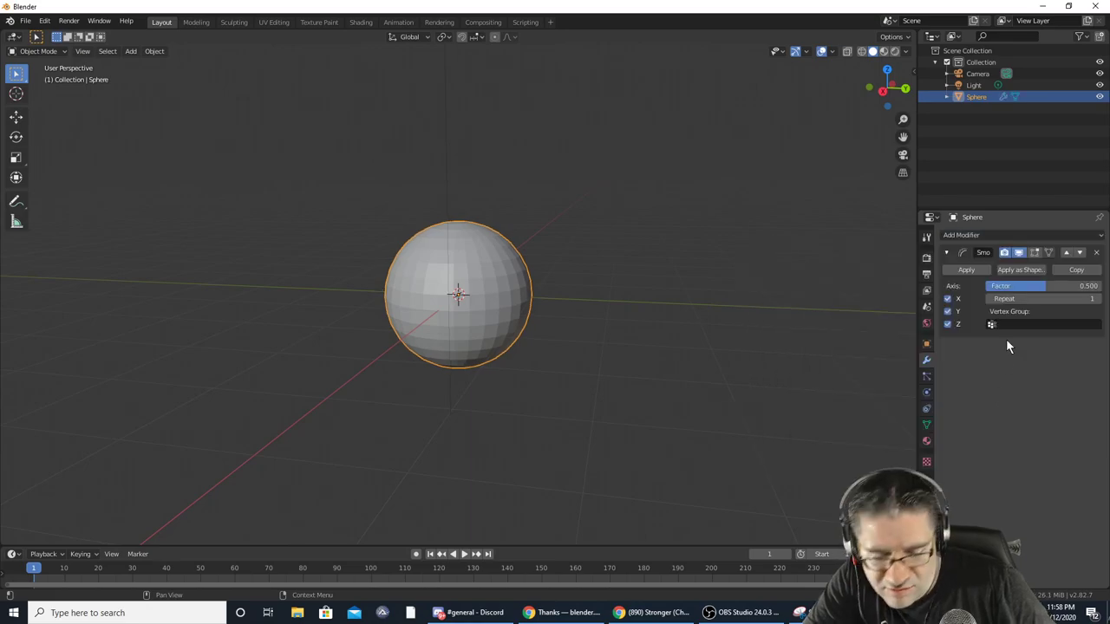
key(ctrl+z)
click(976, 235)
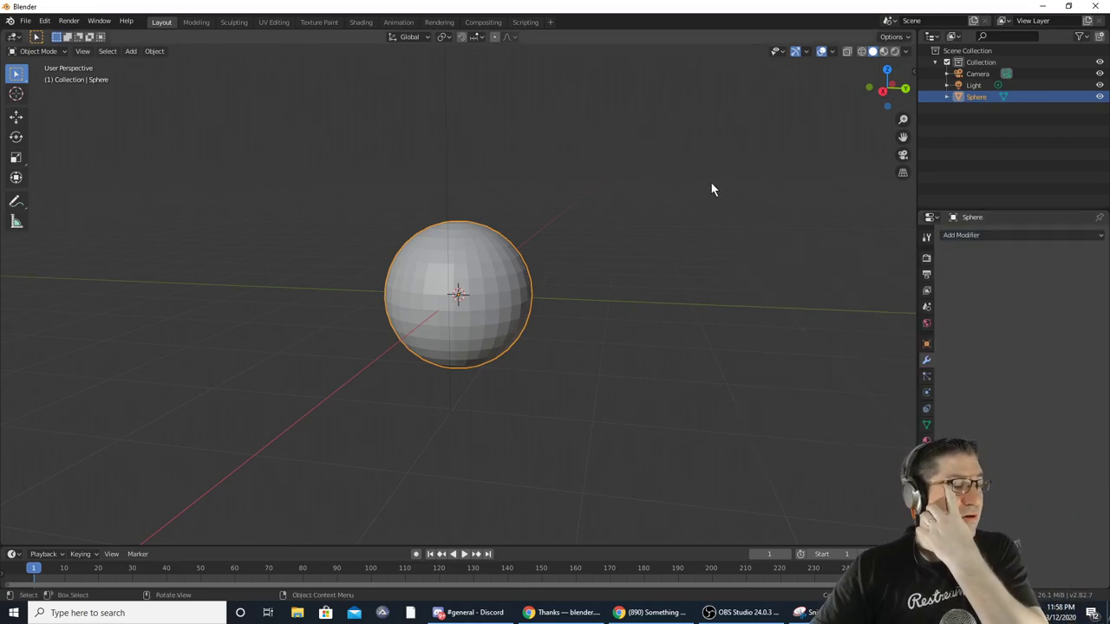
- Look around the sphere in the Modeling workspace, then back in Layout toggle Edit Mode on and off
click(196, 22)
middle_drag(508, 251, 185, 59)
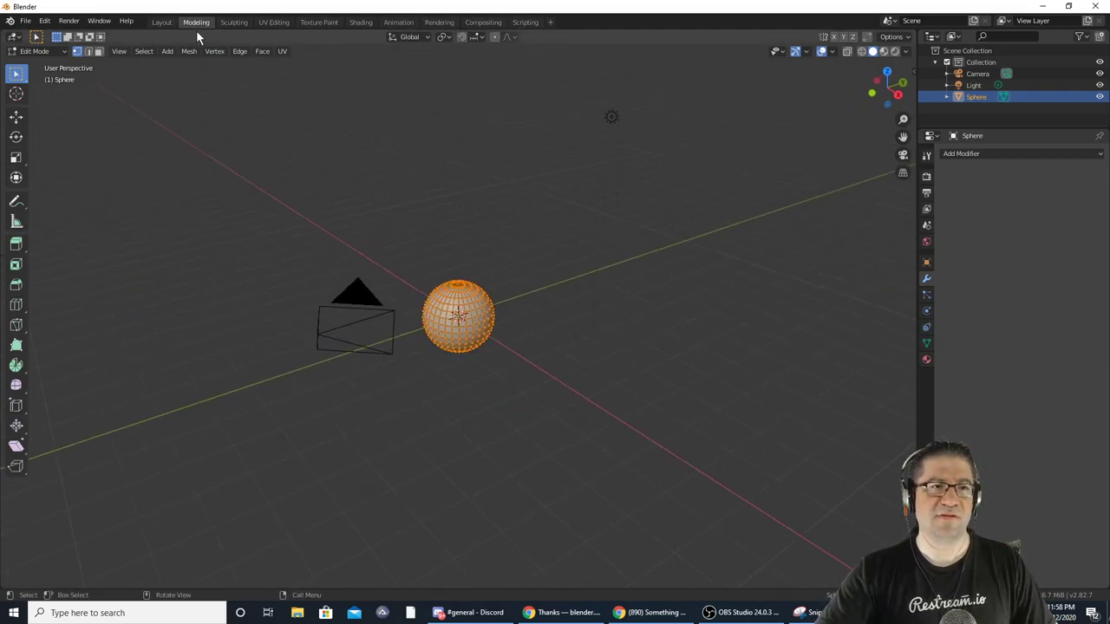
middle_drag(302, 114, 496, 270)
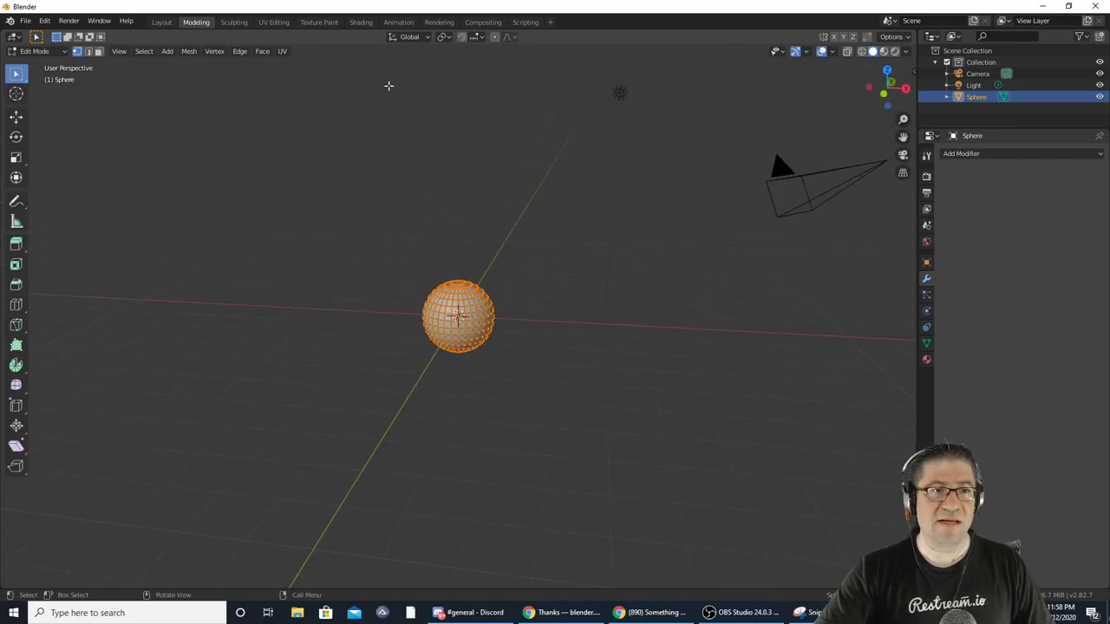
click(161, 21)
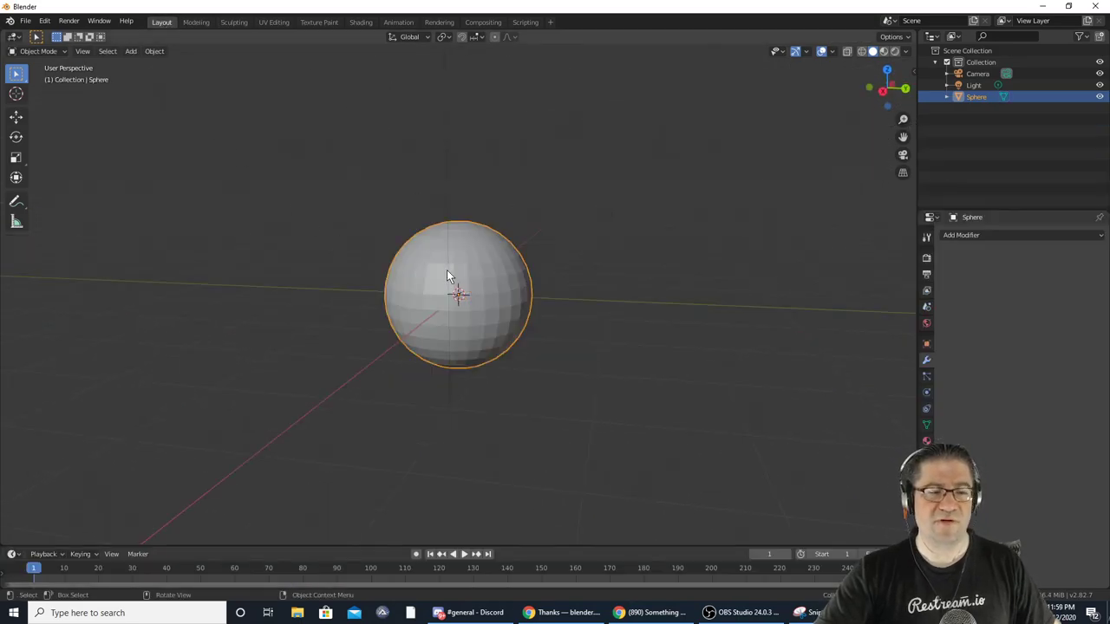
key(Tab)
key(Tab)
key(Tab)
key(Tab)
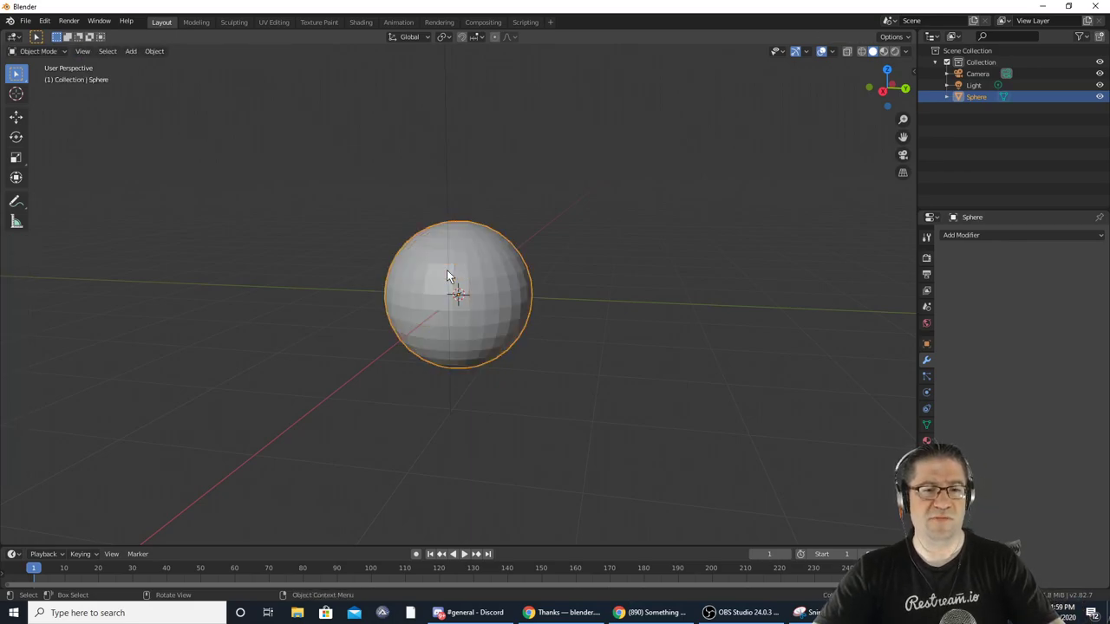
key(Tab)
- Alternate between Layout and Modeling while toggling Edit Mode, ending in Modeling with the sphere in Edit Mode
key(Tab)
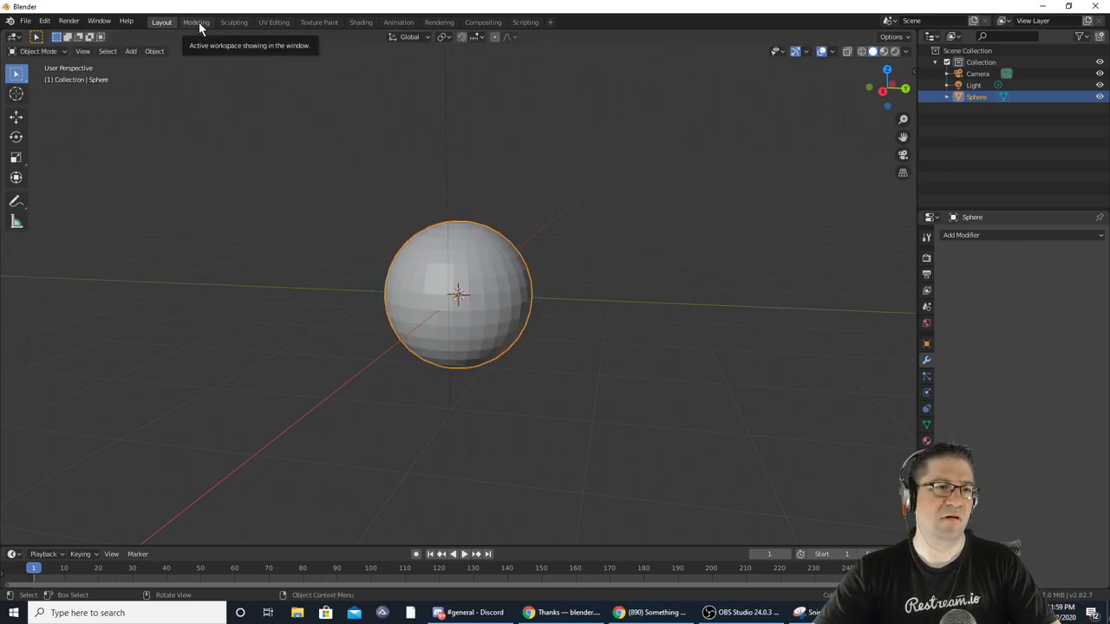
click(199, 22)
click(162, 22)
key(Tab)
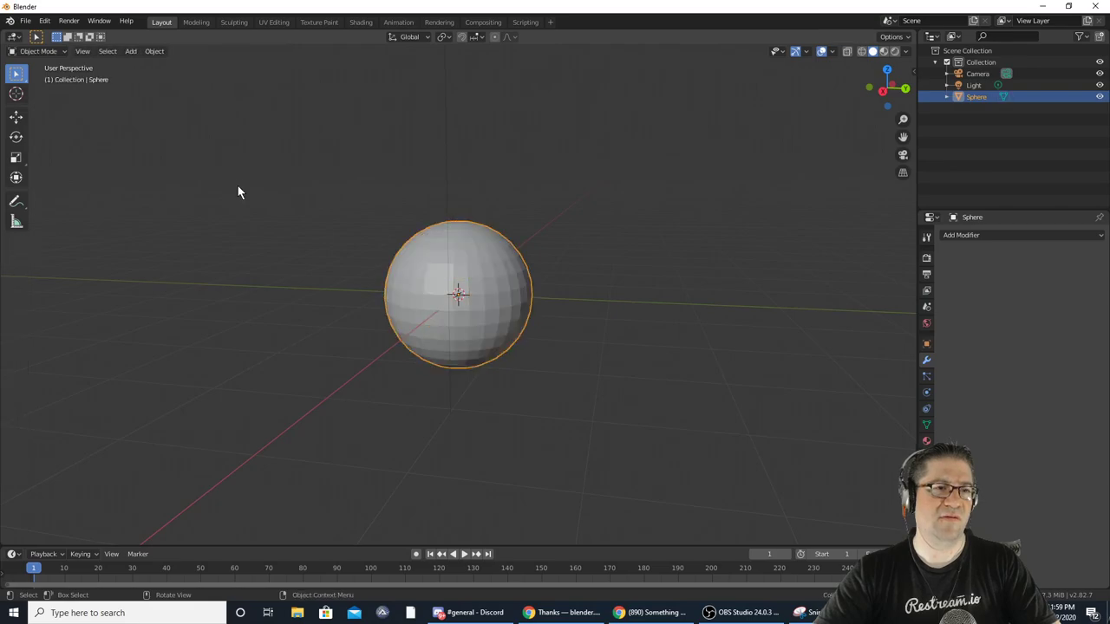
click(196, 21)
key(Tab)
key(Tab)
key(Tab)
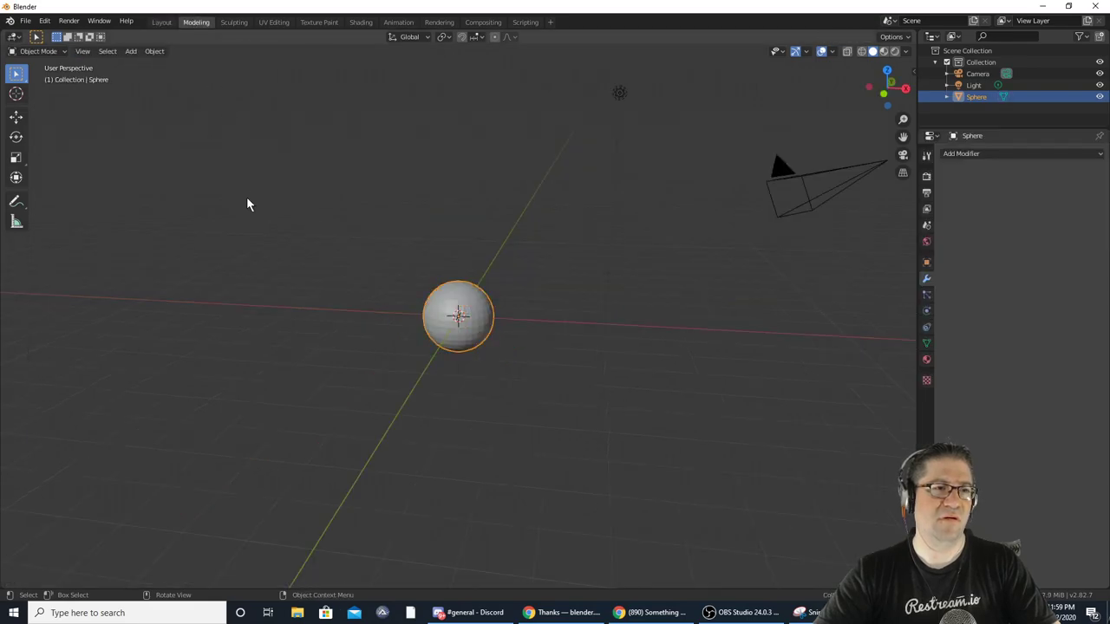
key(Tab)
click(162, 22)
click(196, 22)
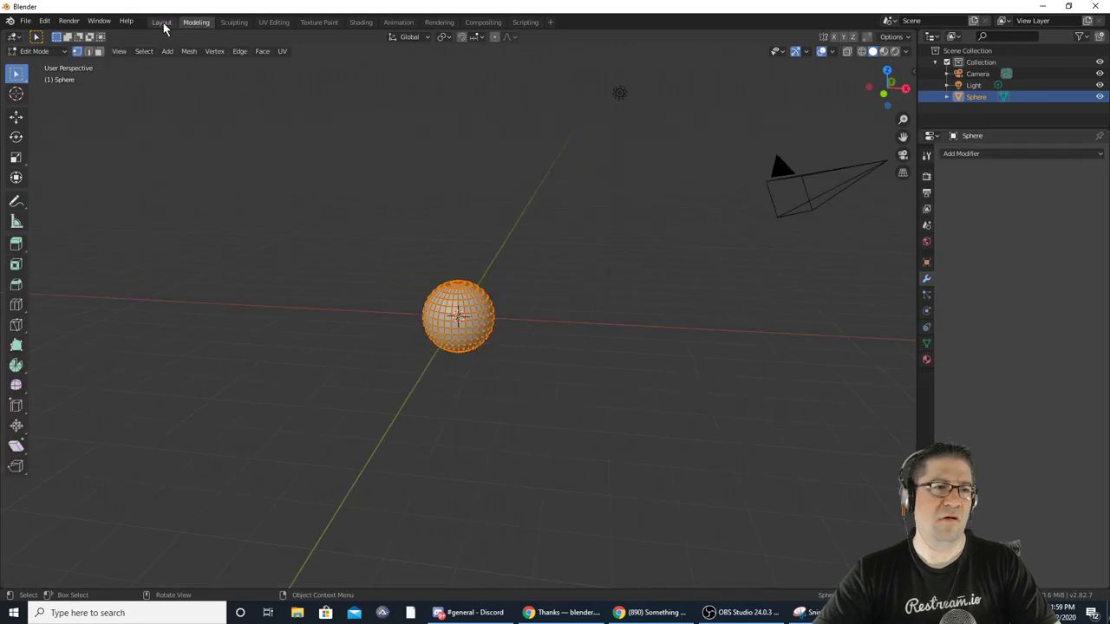
click(162, 21)
click(194, 21)
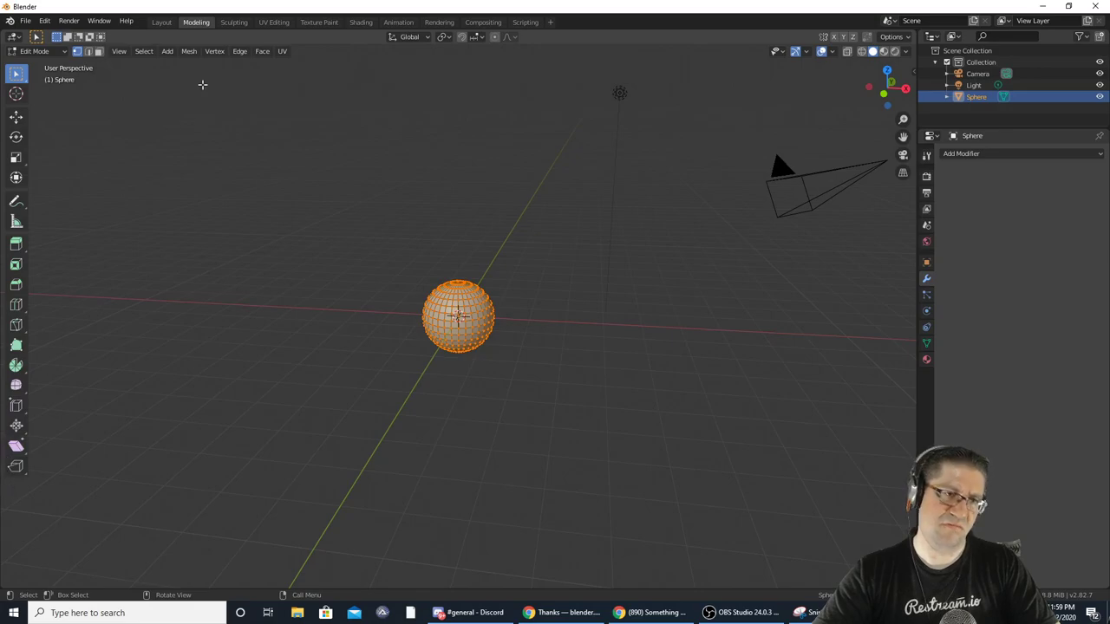
- Inspect the sculpted sphere in Sculpting, undo its dents, and return to the Modeling workspace
click(235, 22)
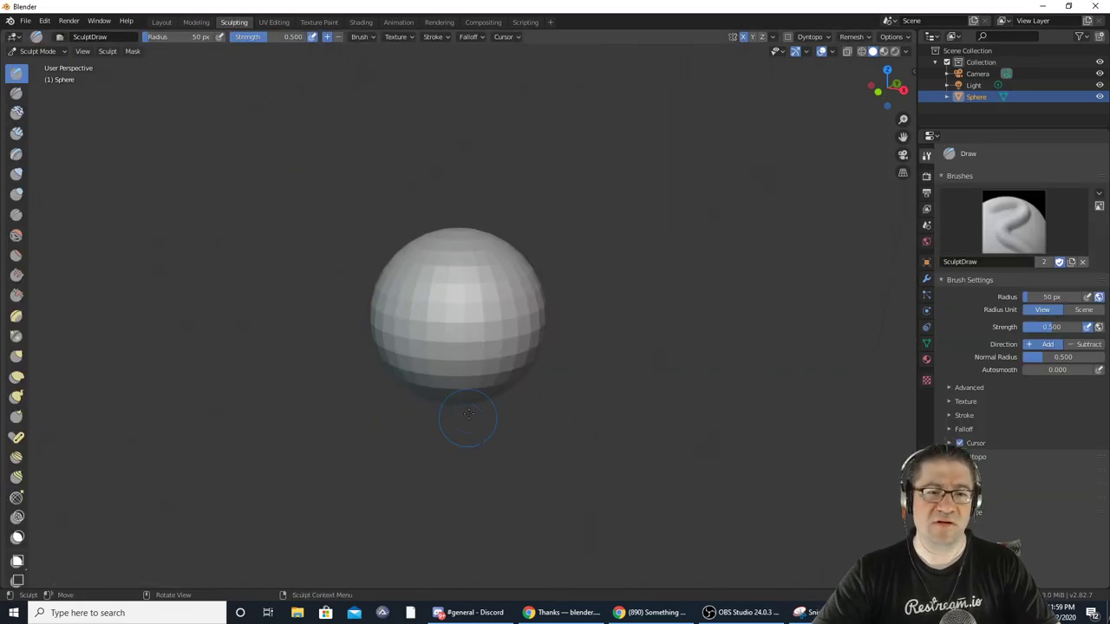
mouse_move(465, 289)
middle_down()
mouse_move(489, 315)
mouse_move(471, 347)
mouse_move(433, 297)
mouse_move(529, 320)
middle_up()
mouse_move(486, 254)
middle_down()
mouse_move(564, 321)
mouse_move(530, 330)
mouse_move(538, 323)
mouse_move(519, 380)
middle_up()
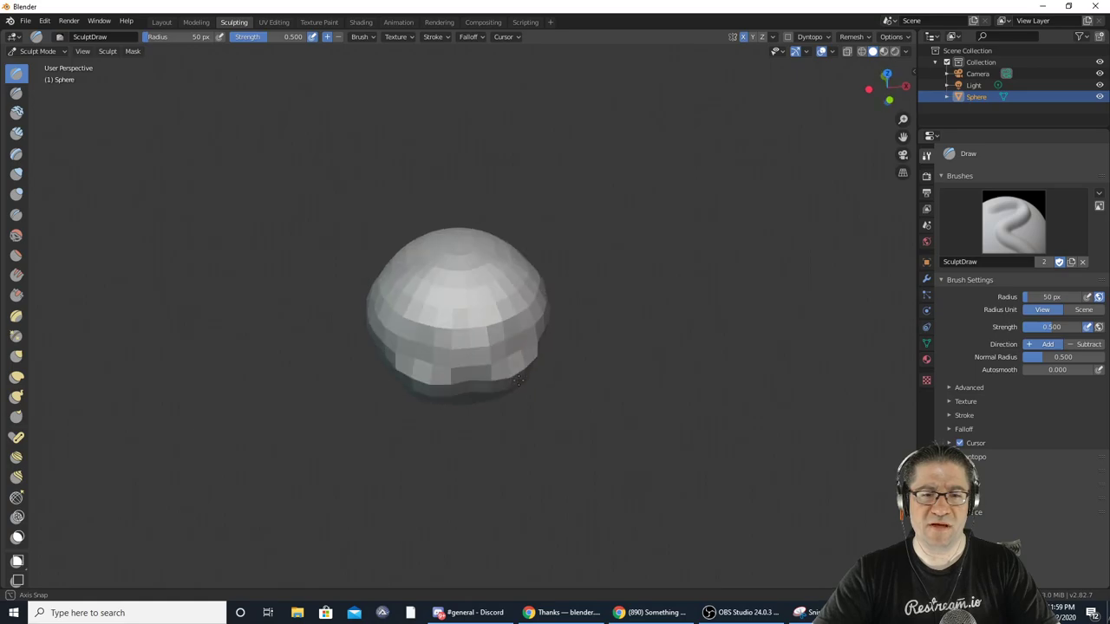
middle_drag(492, 296, 514, 250)
mouse_move(516, 291)
middle_down()
mouse_move(477, 293)
mouse_move(531, 290)
middle_up()
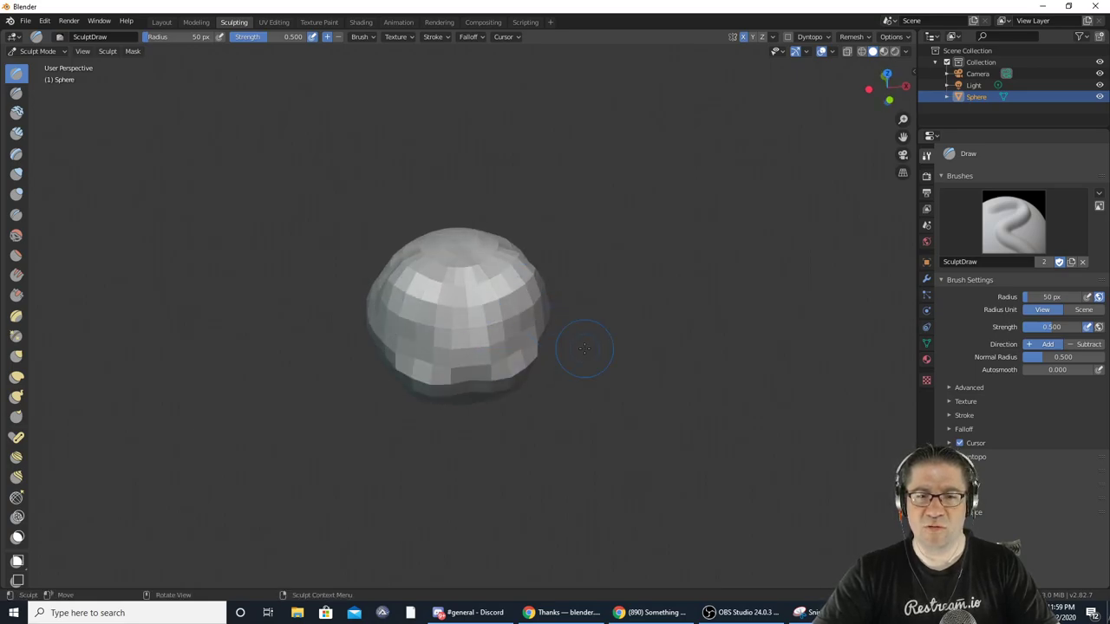
middle_drag(585, 348, 560, 300)
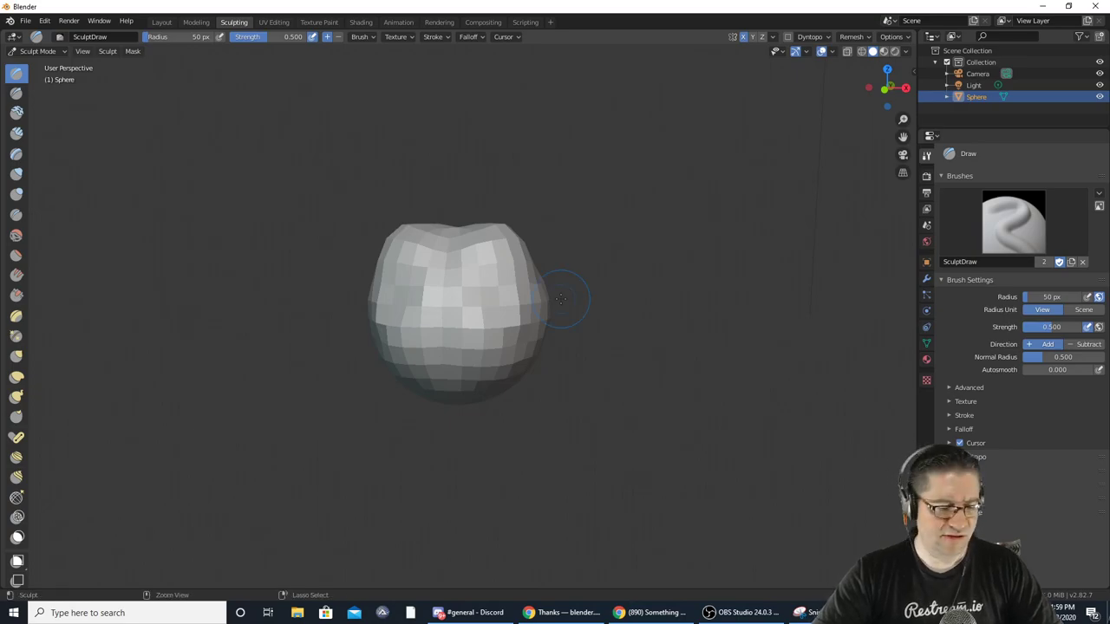
key(ctrl+z)
key(ctrl+z)
key(ctrl+z)
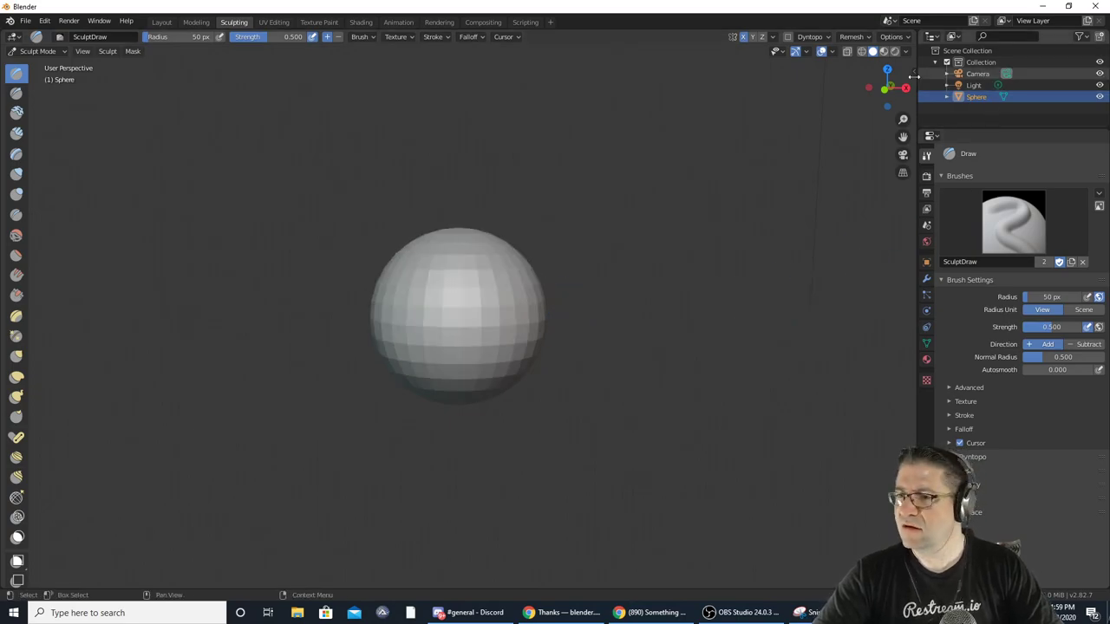
click(192, 23)
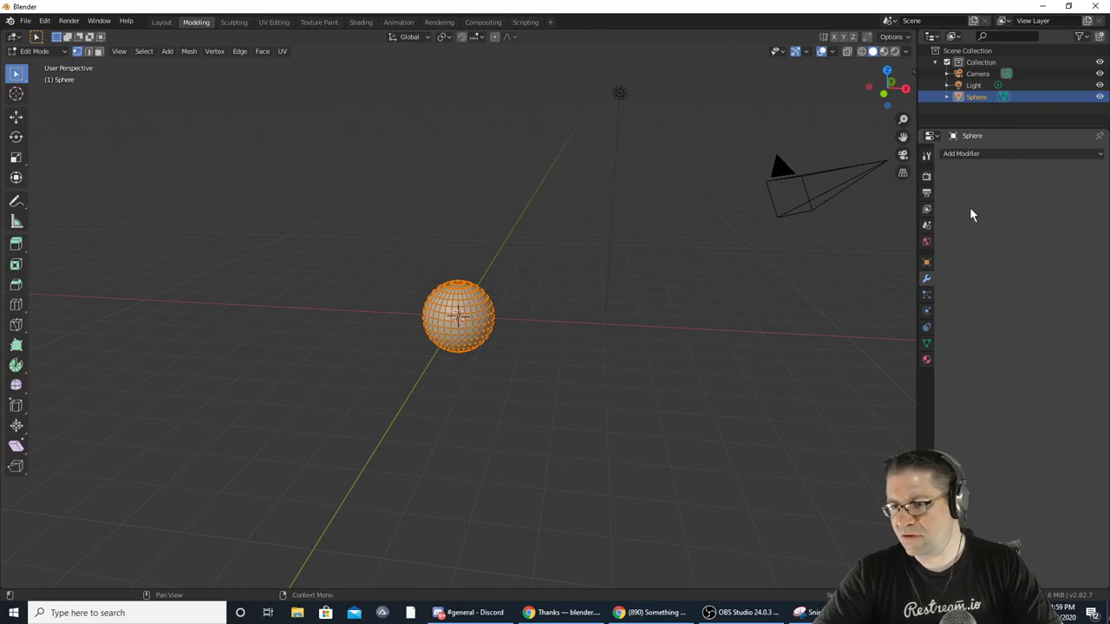
- Give the sphere a Subdivision Surface modifier at viewport level 4 and return to Sculpting
click(1003, 156)
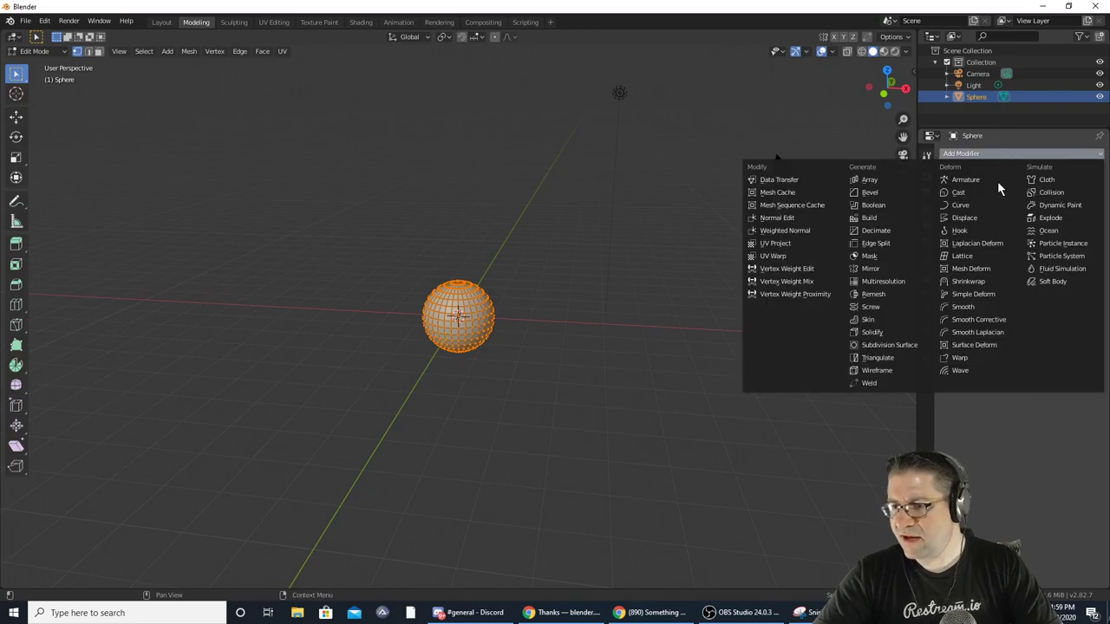
click(889, 344)
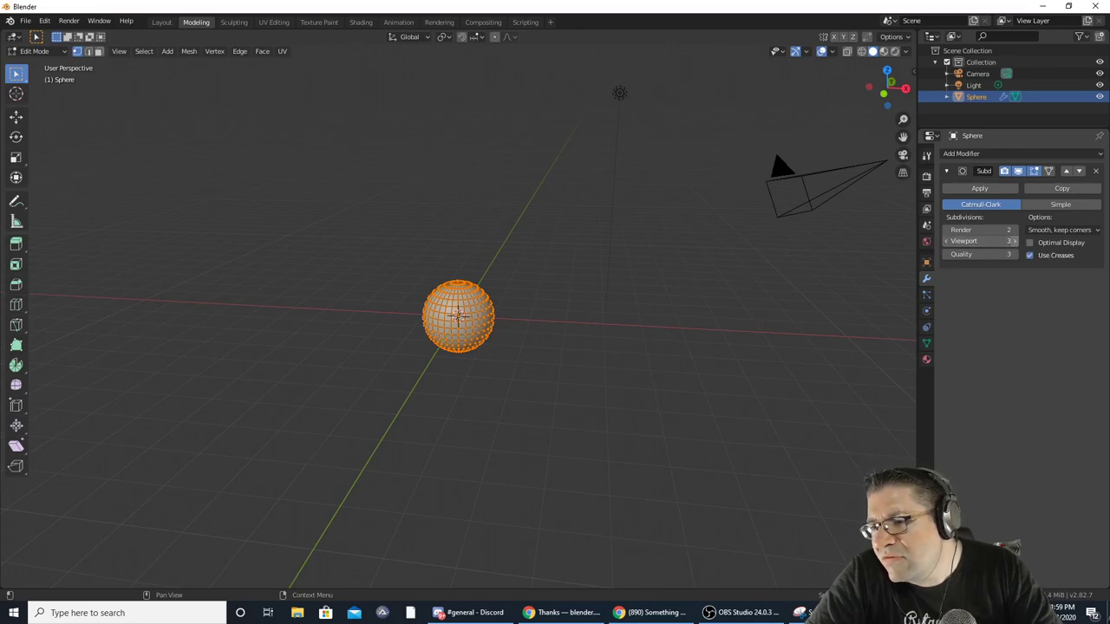
click(1013, 242)
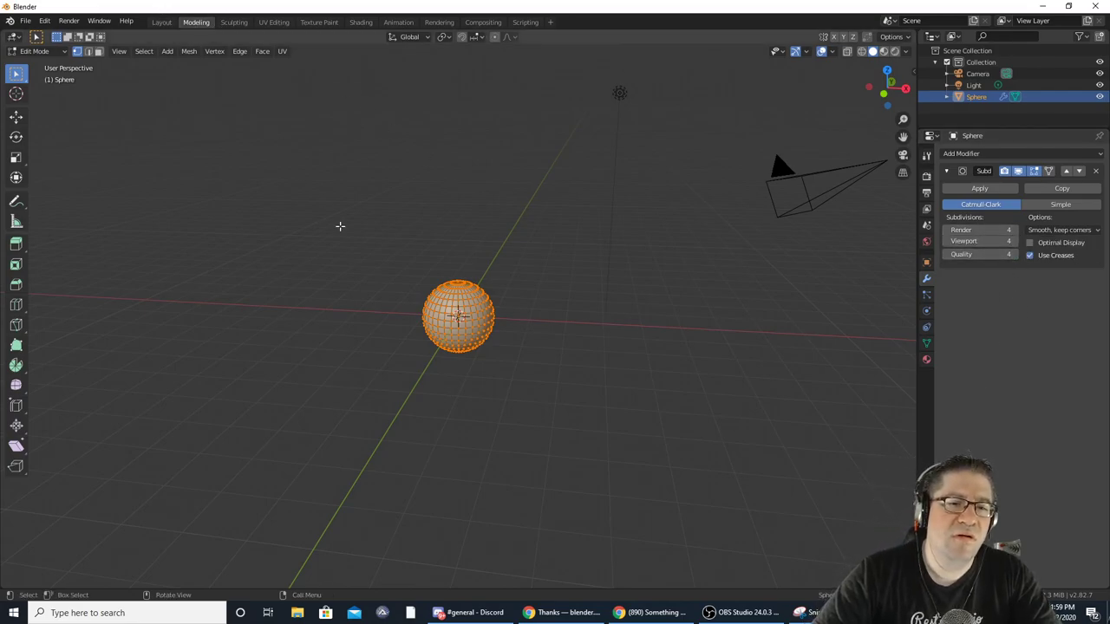
click(235, 22)
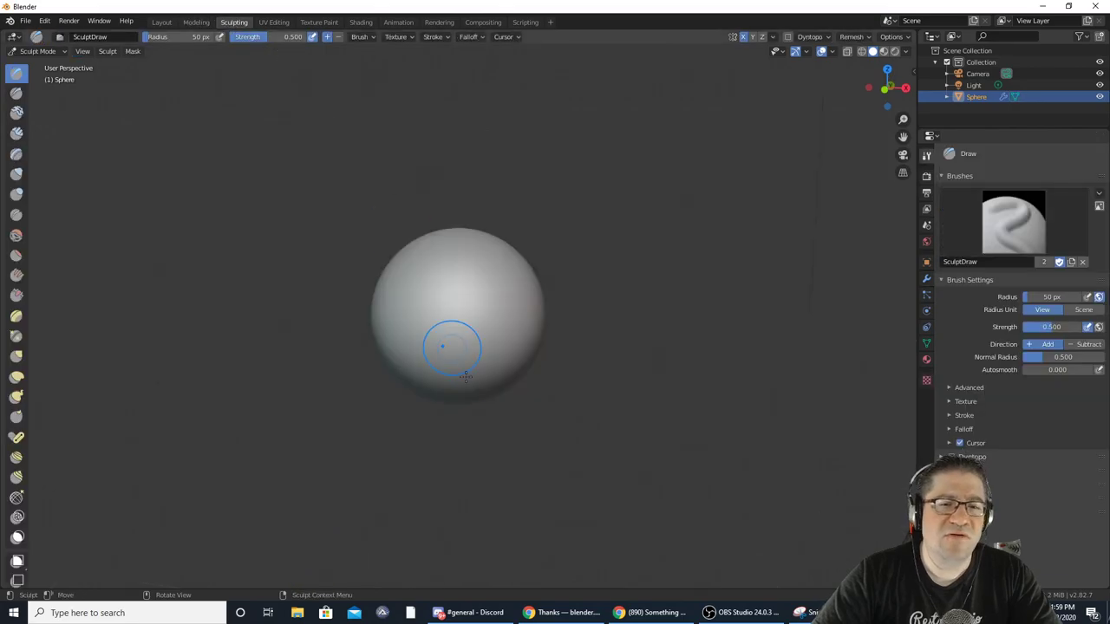
- Make a couple of trial sculpt strokes down the smoothed sphere
drag(487, 310, 497, 314)
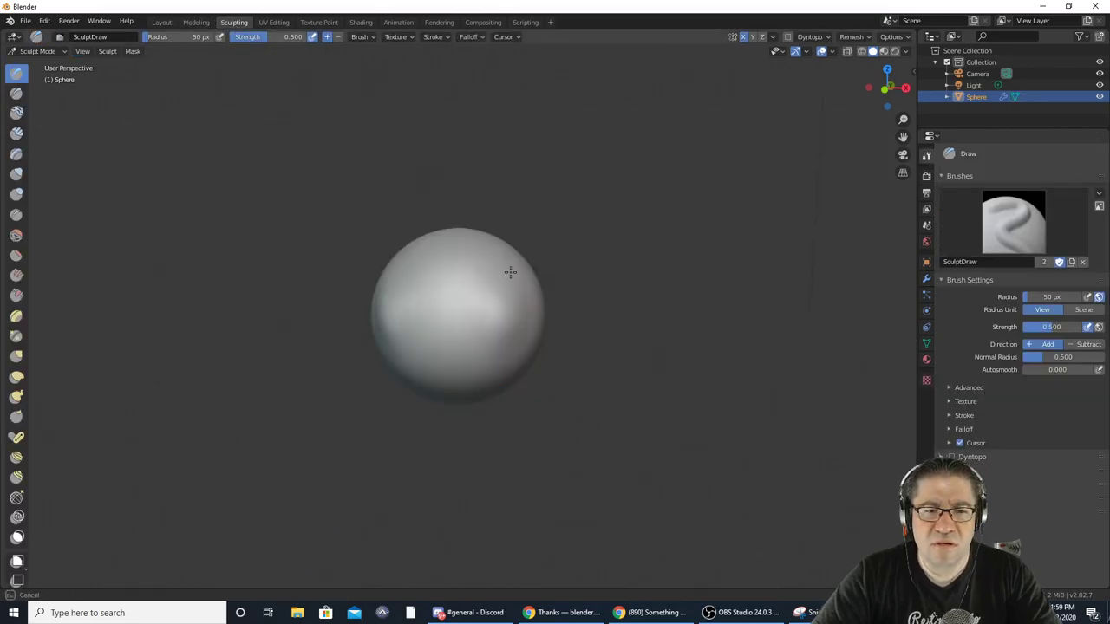
scroll(518, 307, up, 2)
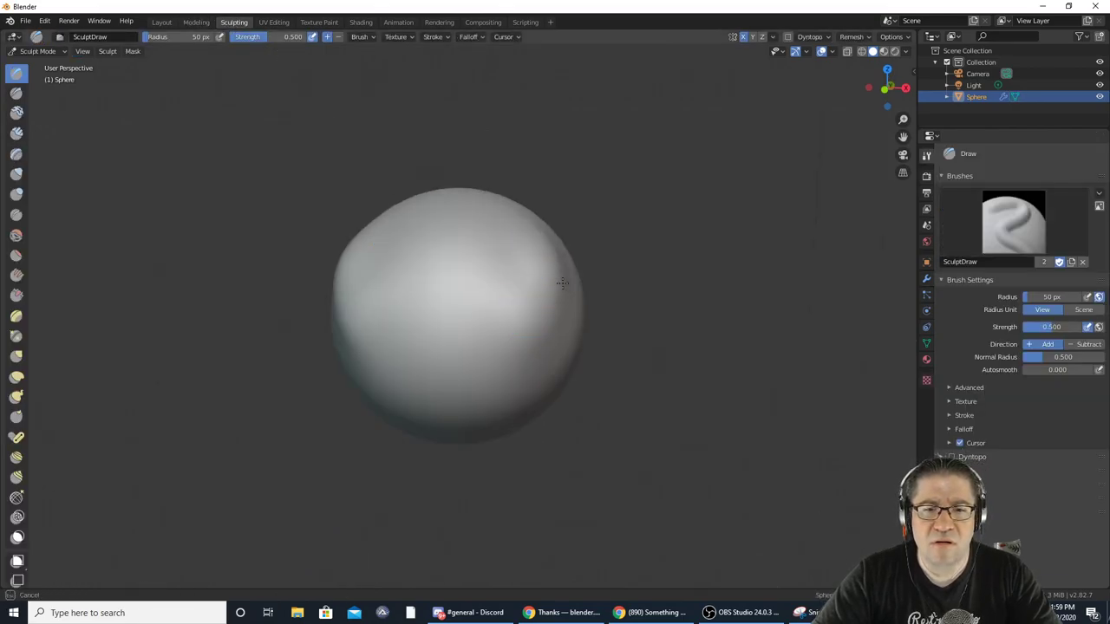
mouse_move(500, 277)
mouse_down()
mouse_move(501, 338)
mouse_move(508, 320)
mouse_up()
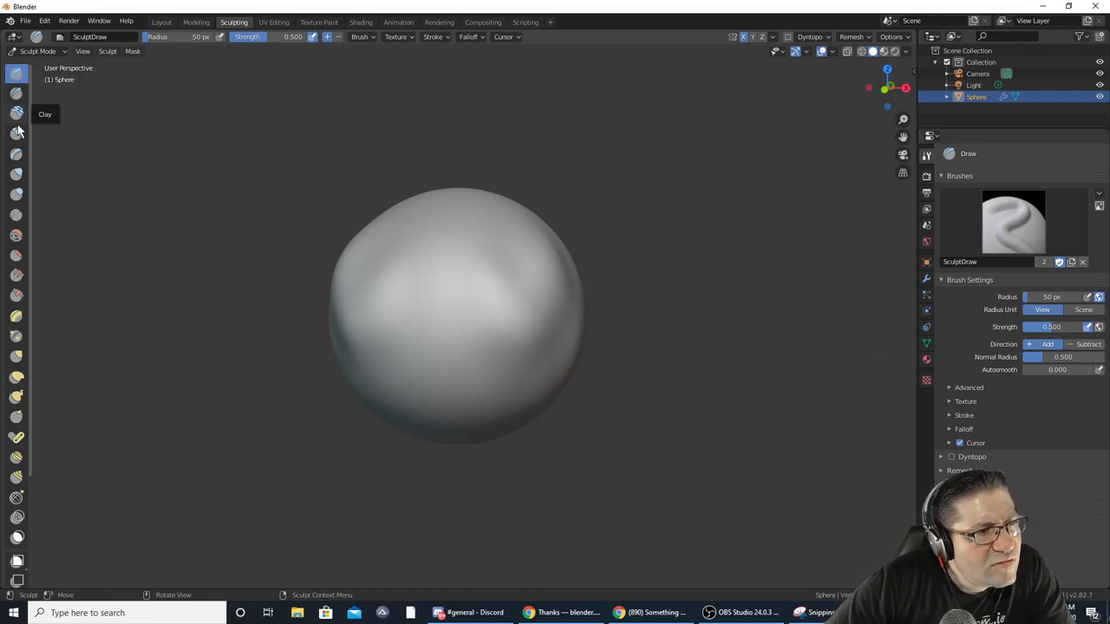
- Inflate the sphere's right side with the Inflate brush, raising Normal Radius to 0.778
click(19, 174)
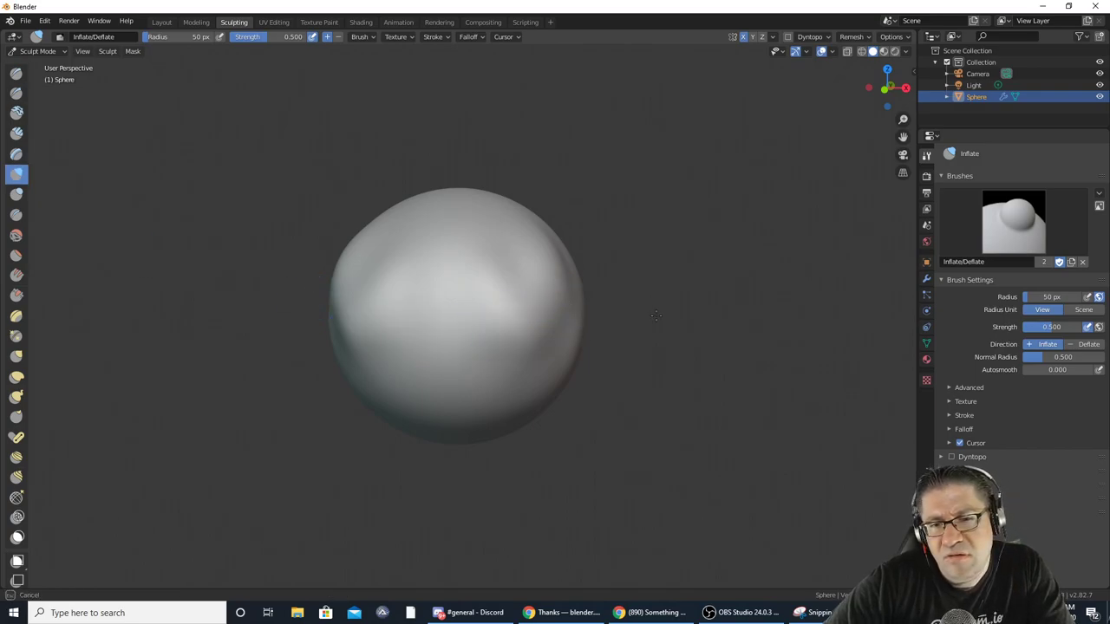
mouse_move(528, 258)
mouse_down()
mouse_move(530, 213)
mouse_move(548, 238)
mouse_move(504, 236)
mouse_move(537, 267)
mouse_move(534, 235)
mouse_move(499, 223)
mouse_up()
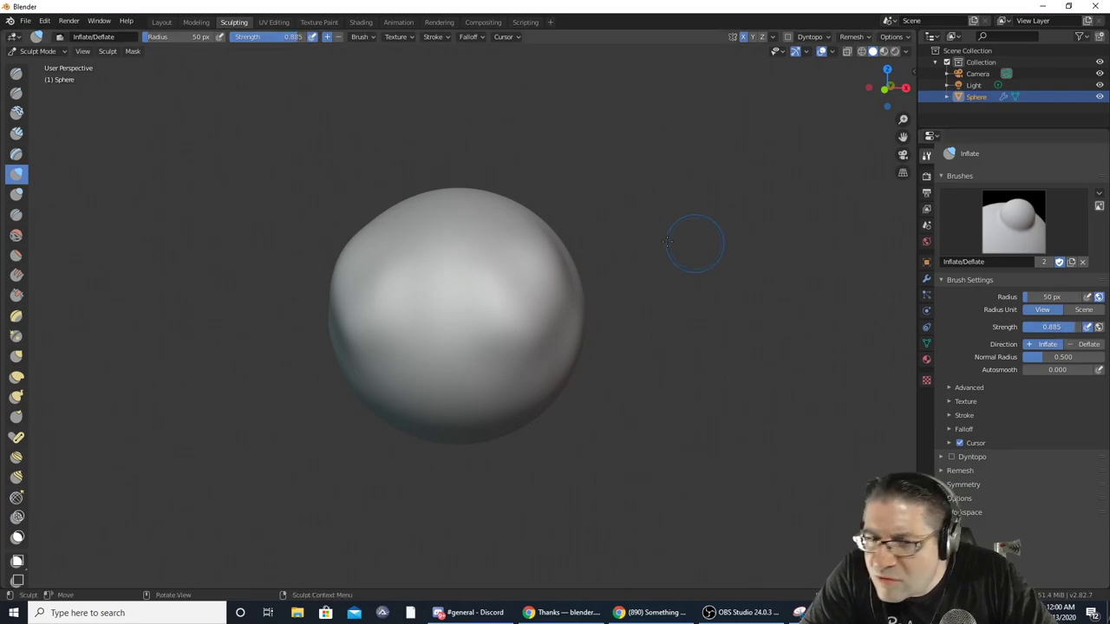
drag(543, 272, 567, 304)
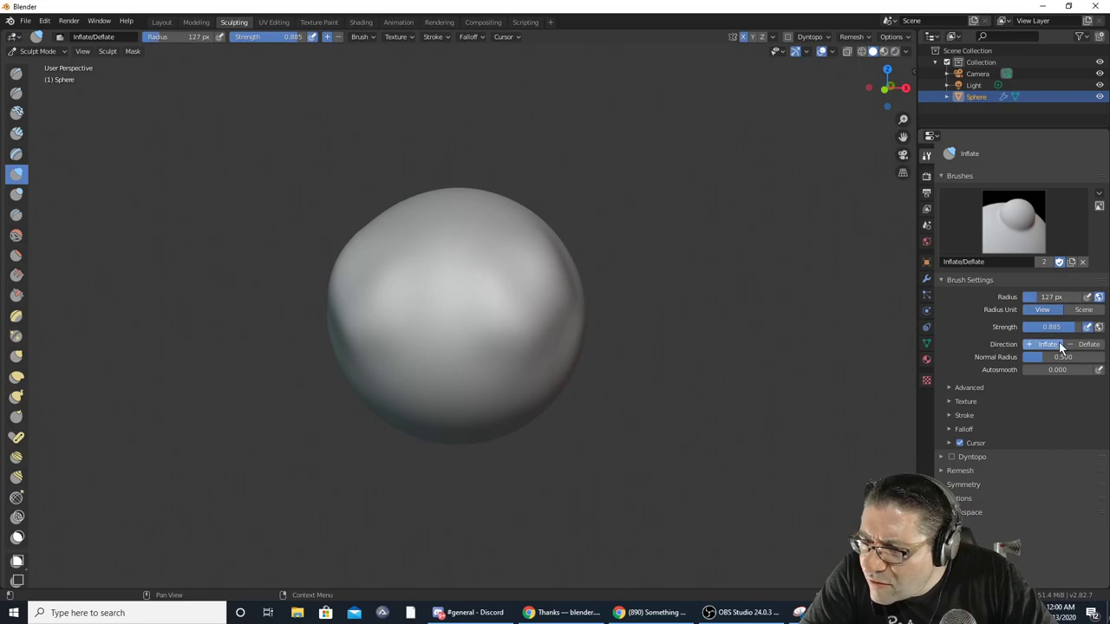
drag(1039, 356, 1065, 356)
mouse_move(590, 275)
mouse_down()
mouse_move(520, 279)
mouse_move(562, 329)
mouse_up()
drag(587, 364, 559, 379)
drag(569, 433, 459, 298)
mouse_move(510, 397)
middle_down()
mouse_move(503, 360)
mouse_move(439, 355)
mouse_move(486, 350)
mouse_move(471, 339)
mouse_move(524, 316)
mouse_move(446, 385)
middle_up()
mouse_move(411, 295)
mouse_down()
mouse_move(416, 284)
mouse_move(394, 295)
mouse_up()
- Use the Grab brush to pull the sphere's top upward into a peak
click(17, 356)
mouse_move(426, 272)
mouse_down()
mouse_move(372, 232)
mouse_move(361, 168)
mouse_up()
mouse_move(362, 167)
middle_down()
mouse_move(466, 265)
mouse_move(538, 263)
mouse_move(562, 226)
middle_up()
mouse_move(461, 246)
mouse_down()
mouse_move(443, 170)
mouse_move(477, 236)
mouse_up()
drag(610, 242, 679, 241)
middle_drag(679, 240, 631, 232)
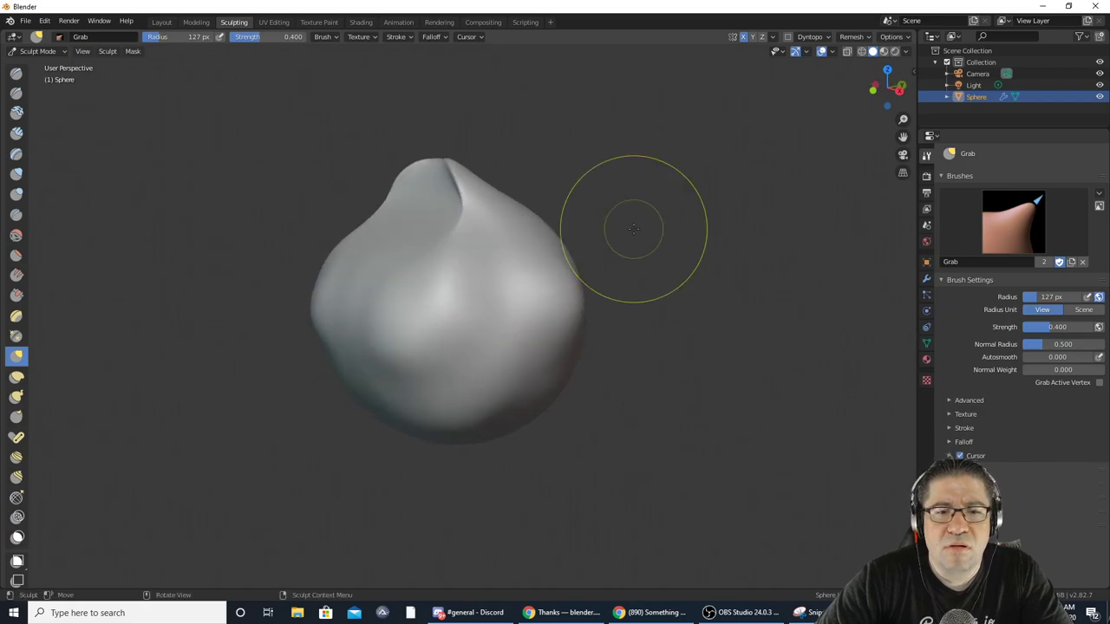
- Pull a long spike out of the right side with the Grab brush
drag(545, 298, 735, 362)
middle_drag(735, 362, 689, 280)
drag(572, 300, 628, 325)
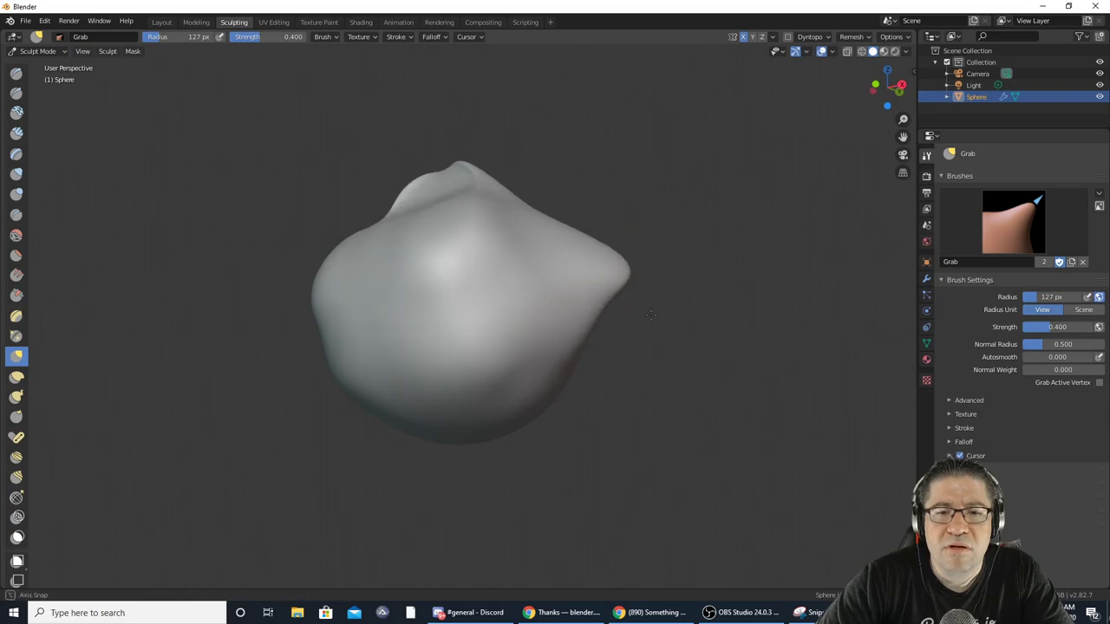
middle_drag(628, 325, 650, 342)
drag(649, 342, 898, 362)
mouse_move(698, 344)
middle_down()
mouse_move(577, 228)
mouse_move(504, 300)
mouse_move(565, 335)
mouse_move(687, 306)
mouse_move(624, 317)
middle_up()
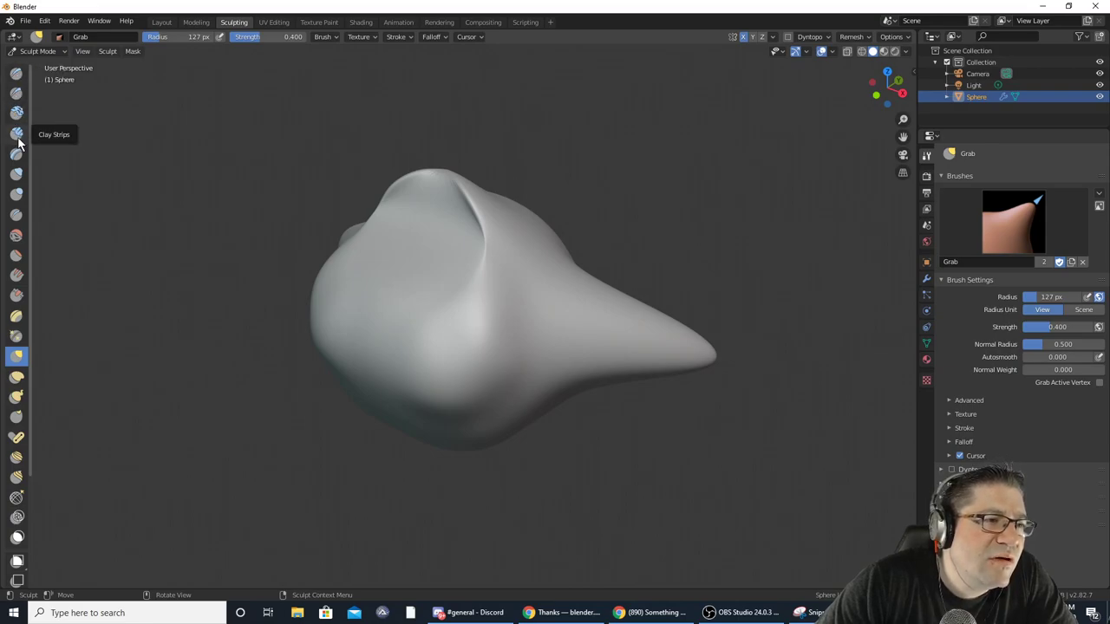
- Smooth away the crease across the blob's middle with the Smooth brush
click(16, 236)
mouse_move(446, 210)
middle_down()
mouse_move(485, 255)
mouse_move(496, 297)
mouse_move(470, 292)
middle_up()
mouse_move(471, 292)
mouse_down()
mouse_move(421, 292)
mouse_move(448, 299)
mouse_move(537, 283)
mouse_move(488, 310)
mouse_move(442, 297)
mouse_up()
mouse_move(441, 297)
middle_down()
mouse_move(402, 197)
mouse_move(433, 205)
mouse_move(495, 253)
mouse_move(432, 295)
middle_up()
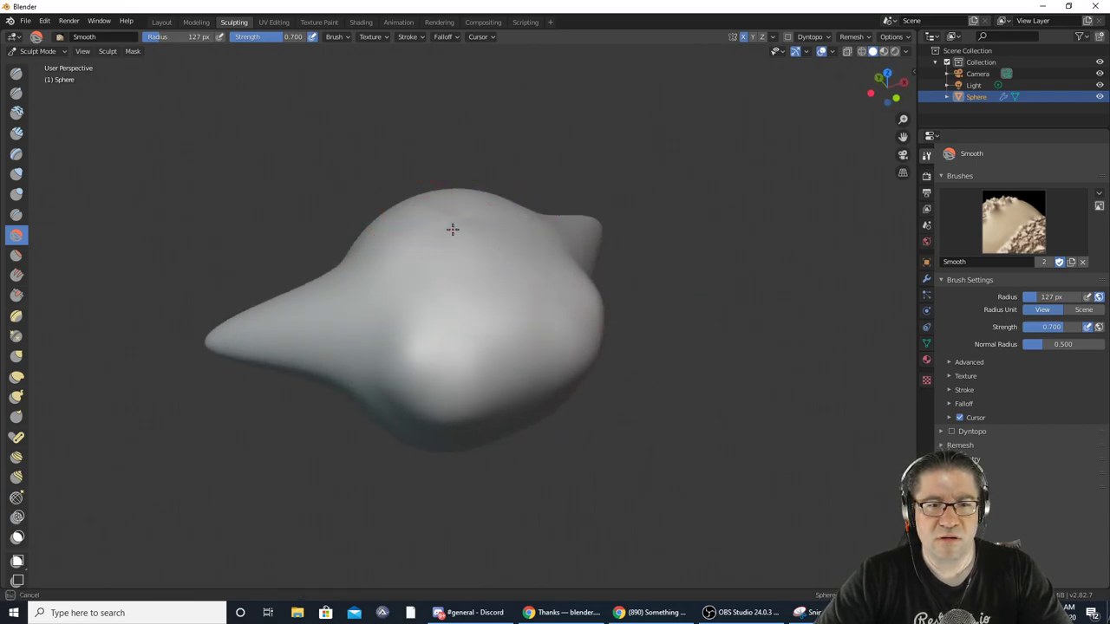
- Check the smoothed spiky blob, then view it and its dense UV grid in UV Editing
mouse_move(459, 231)
middle_down()
mouse_move(493, 182)
mouse_move(488, 125)
mouse_move(401, 248)
mouse_move(470, 261)
middle_up()
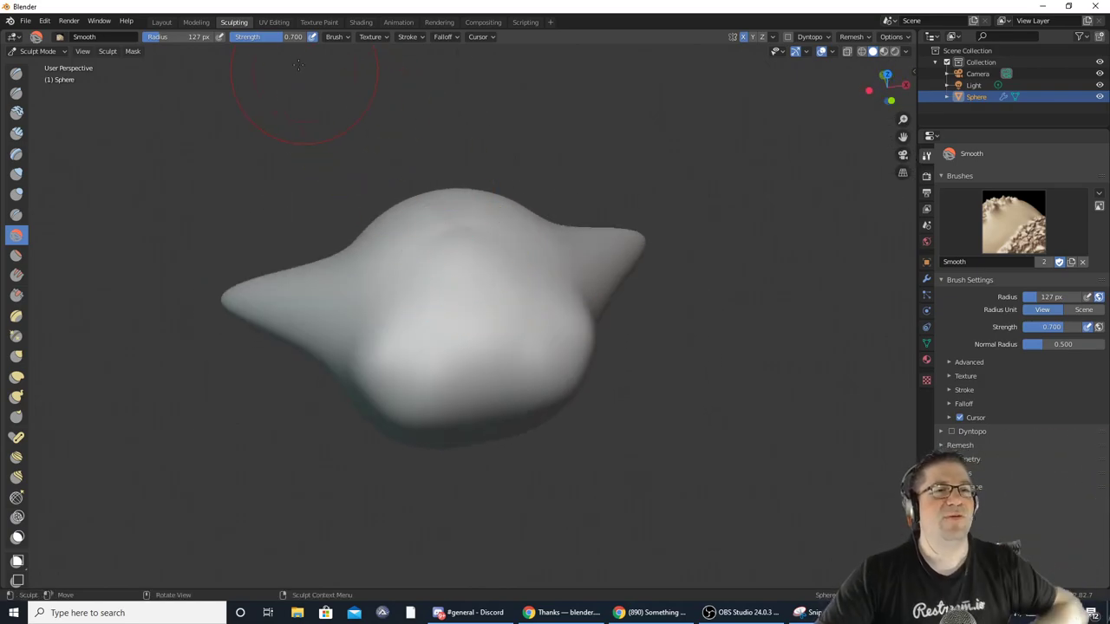
click(273, 23)
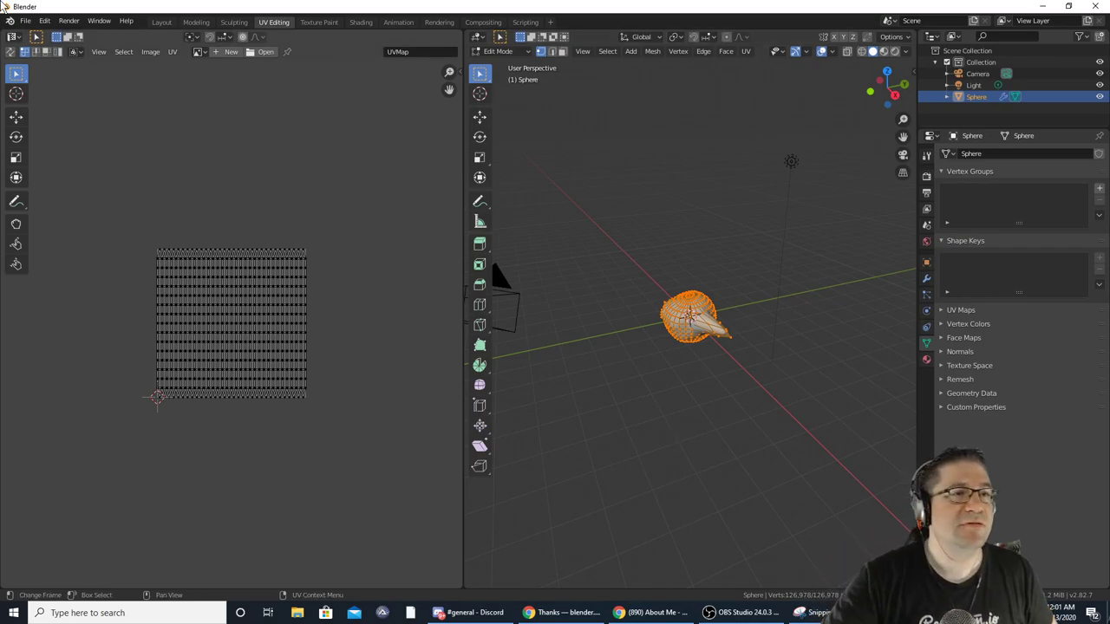
- Delete the sculpted sphere from the scene in the Layout workspace
click(160, 22)
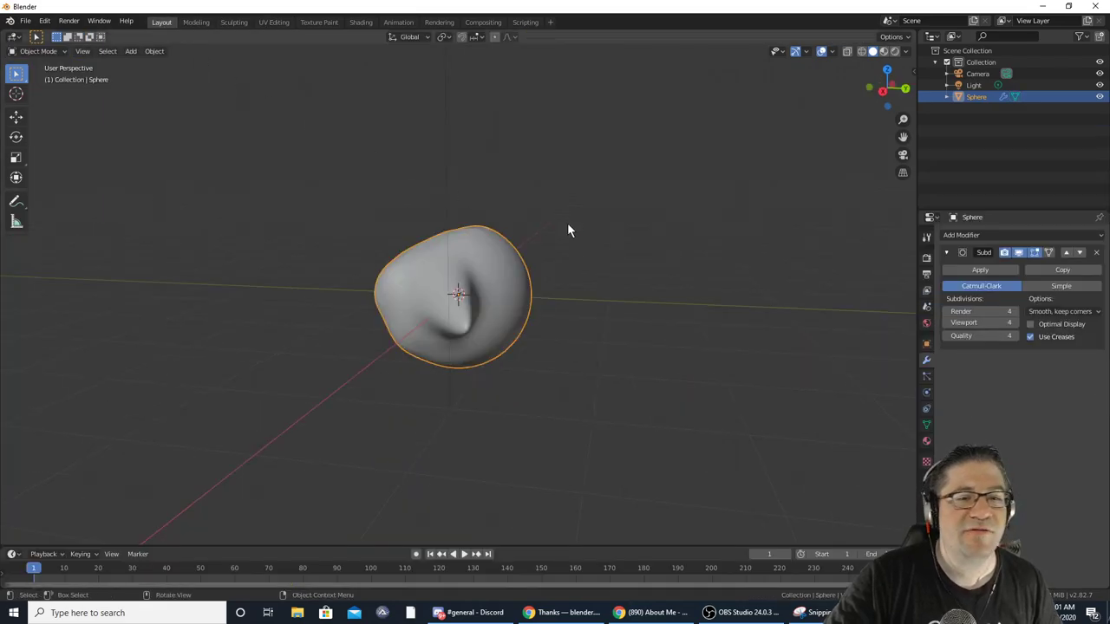
key(x)
click(428, 310)
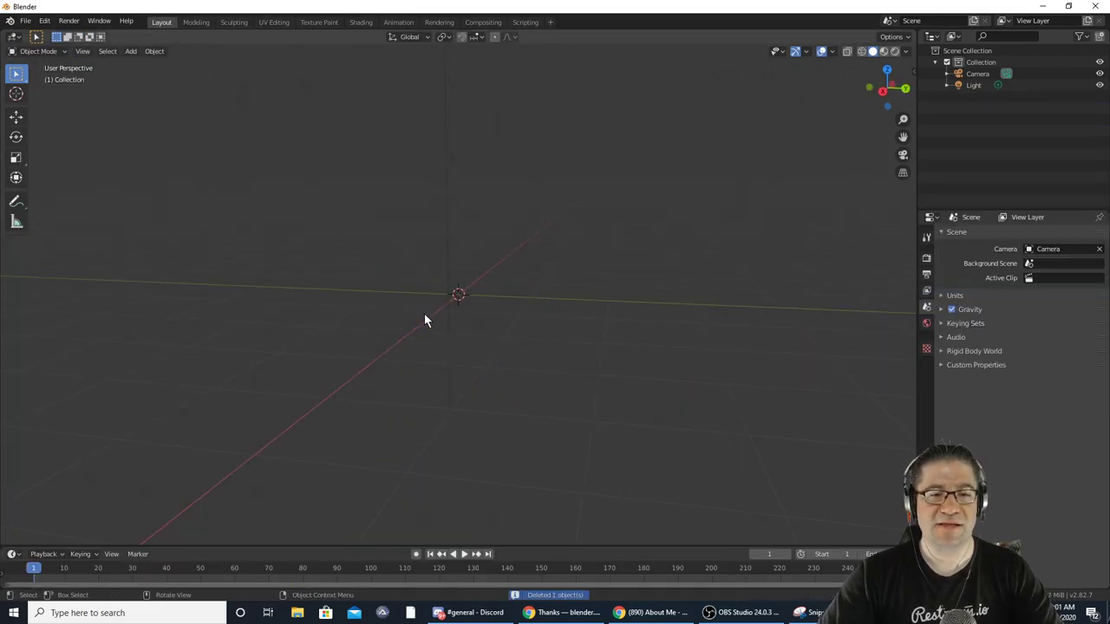
- Add a new mesh cube and view its cross-shaped UV layout in UV Editing
key(shift+a)
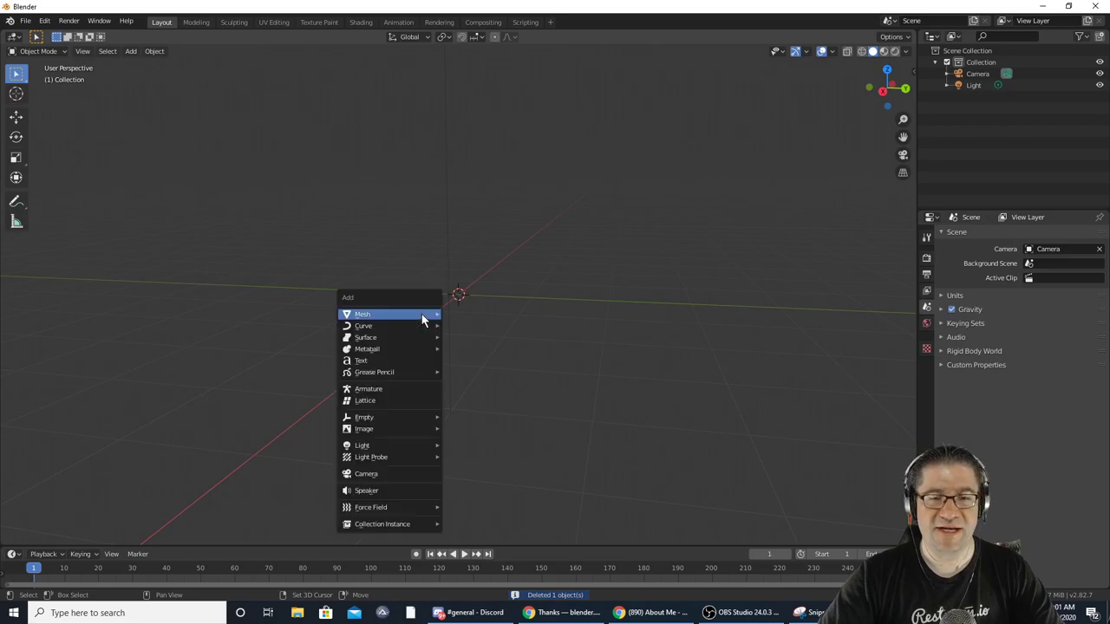
mouse_move(416, 315)
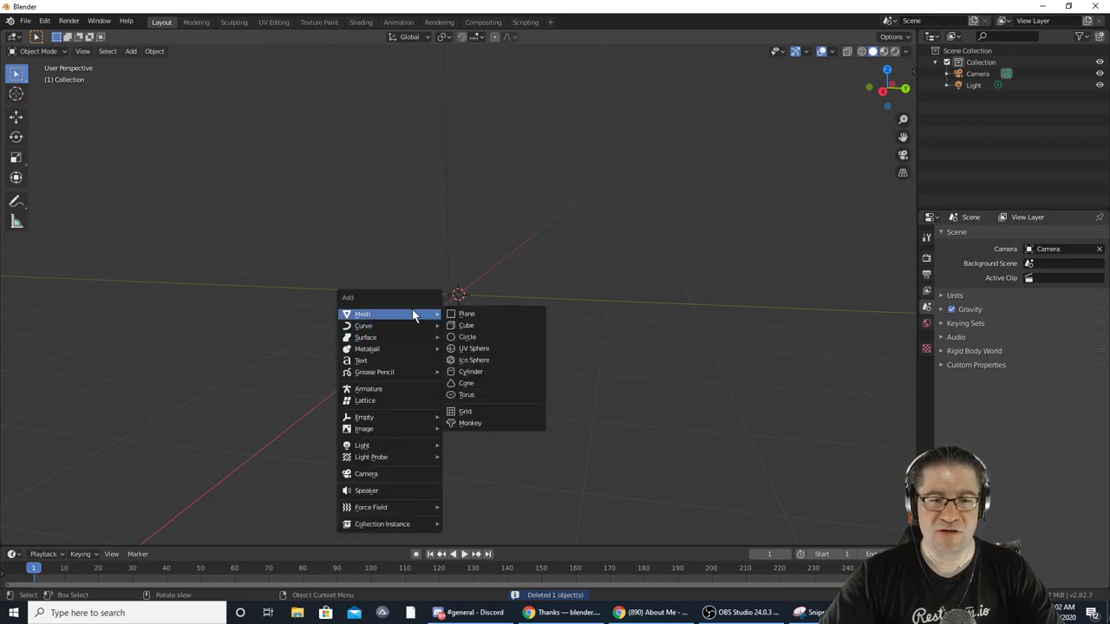
click(482, 326)
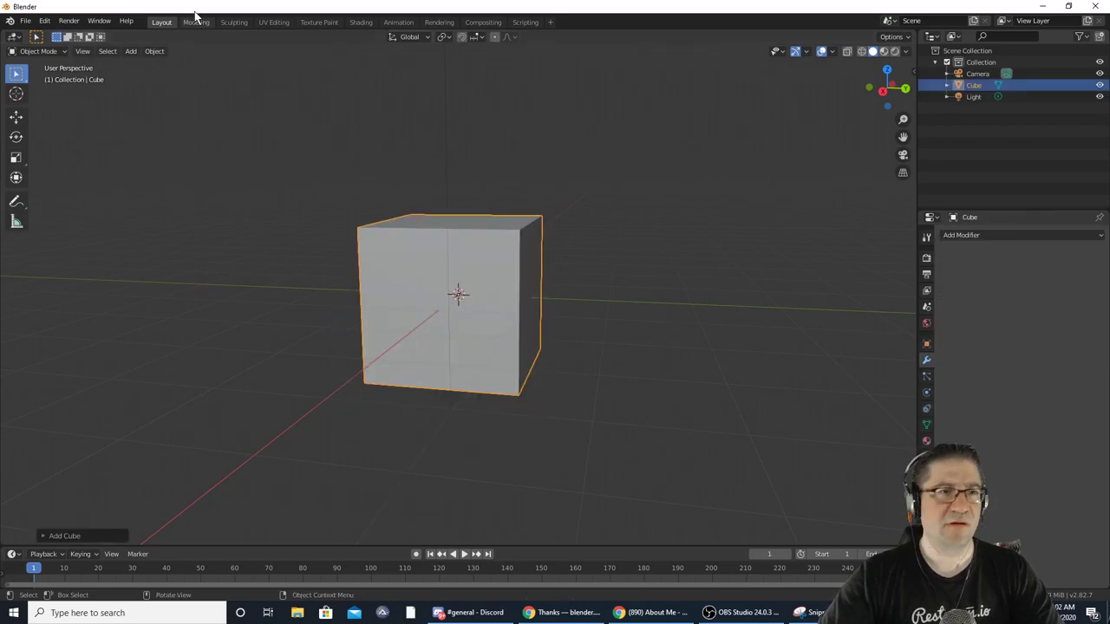
click(276, 22)
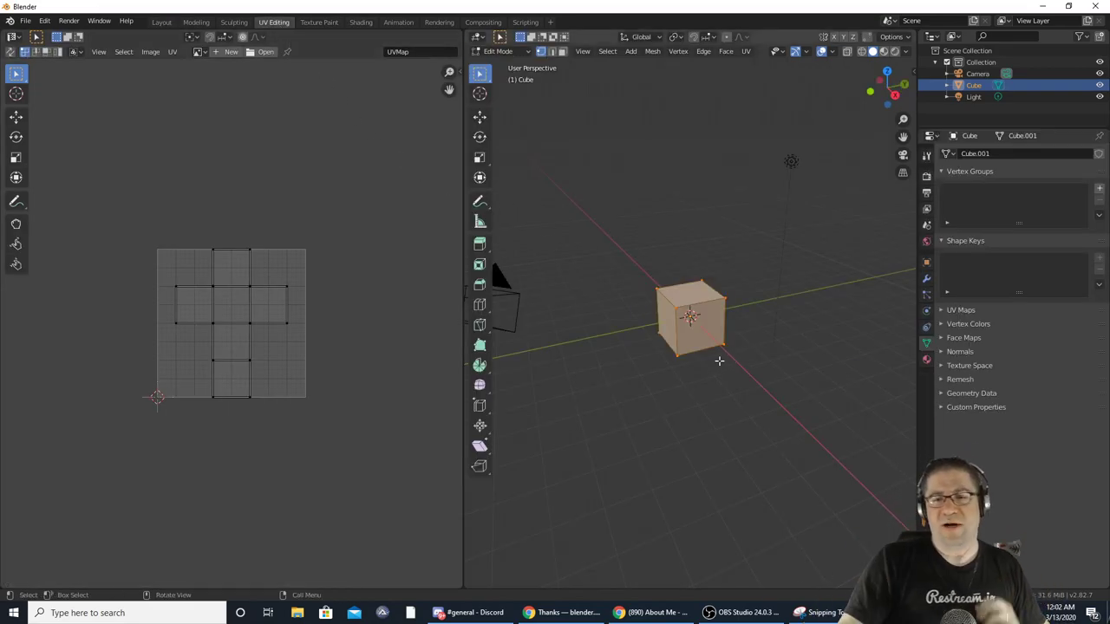
middle_drag(709, 321, 837, 290)
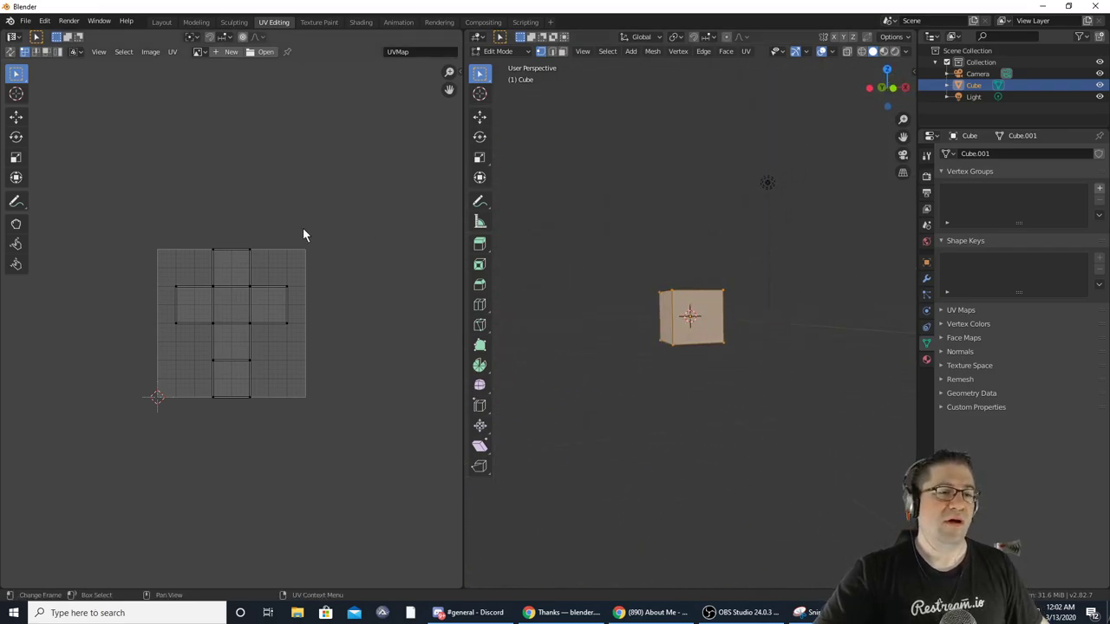